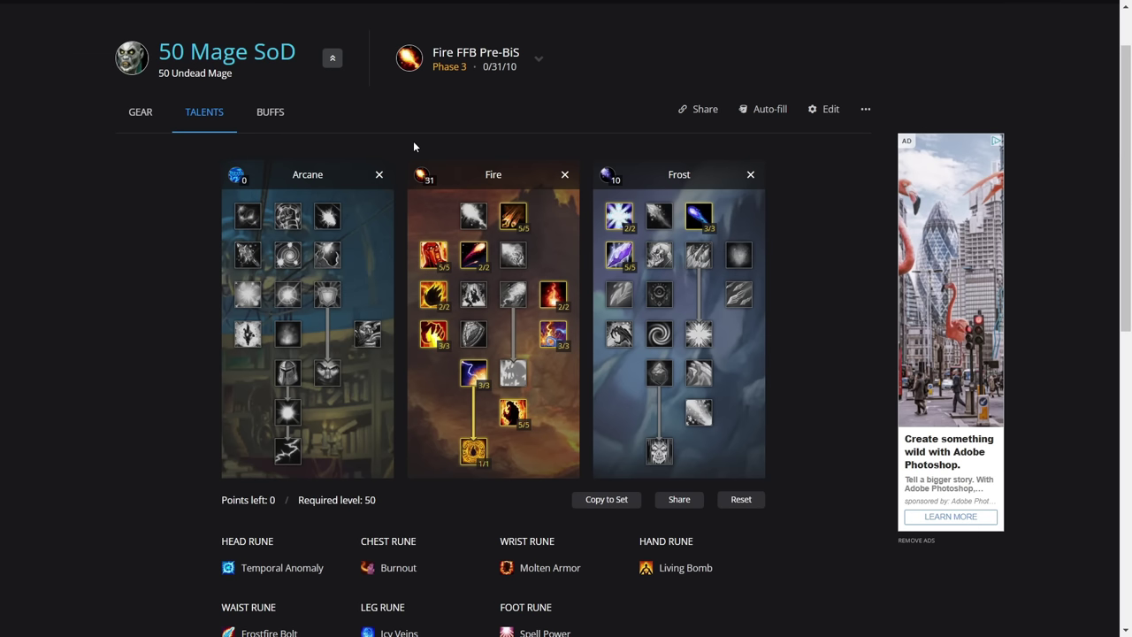
# Step: Review the head rune options for the fire mage build and choose Burnout as the chest rune
pyautogui.moveTo(1119, 145); pyautogui.dragTo(1119, 158)
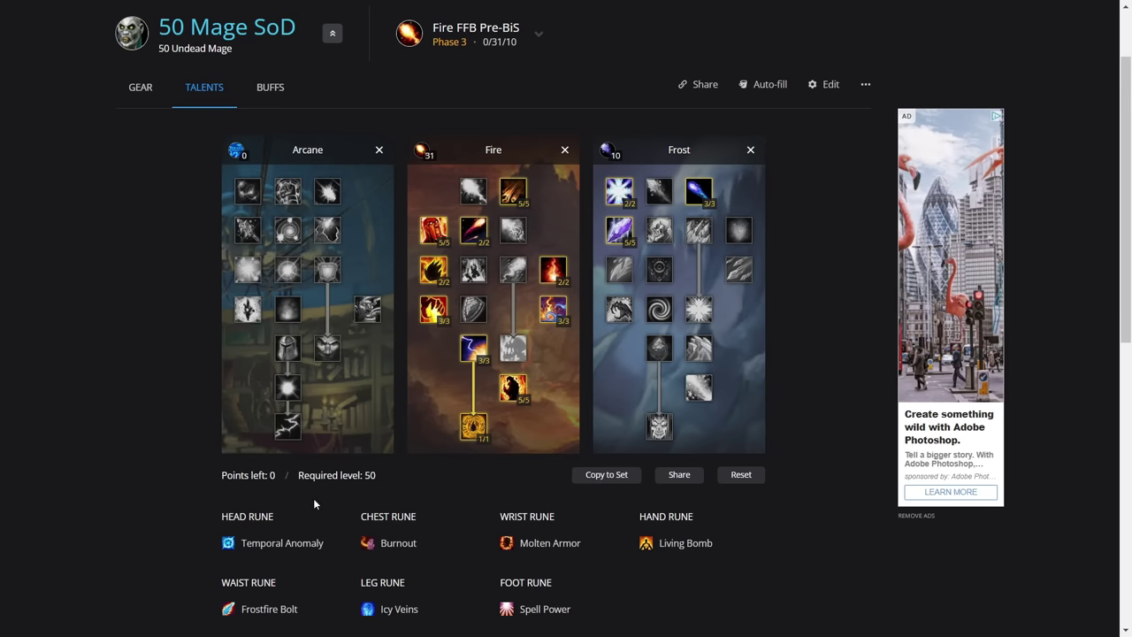
pyautogui.click(259, 545)
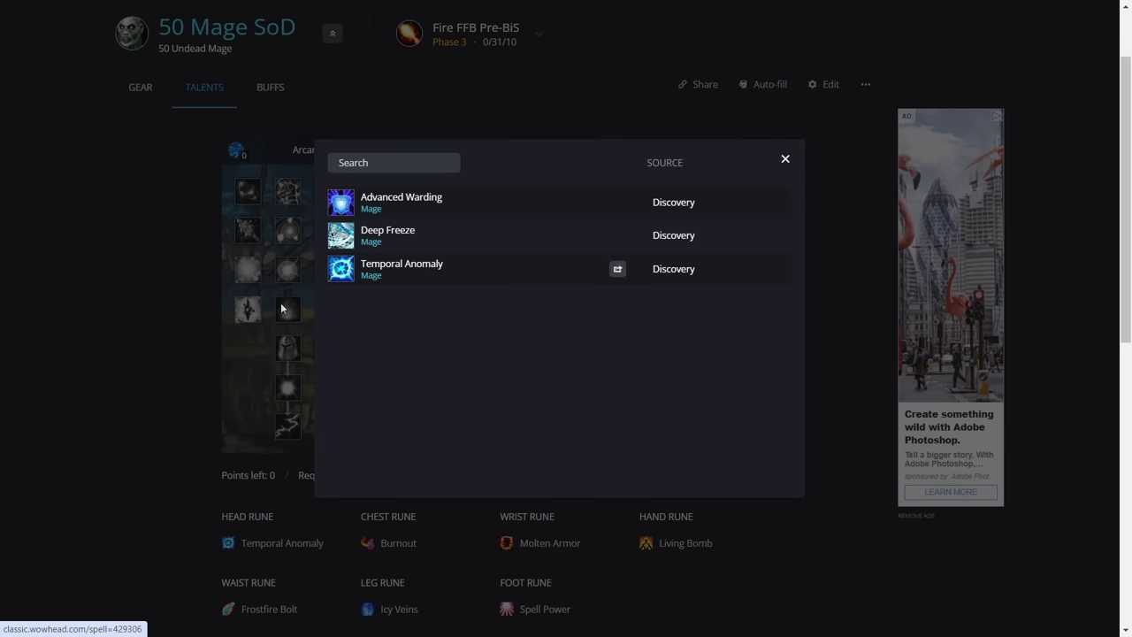
pyautogui.scroll(-1, 390, 495)
pyautogui.click(394, 465)
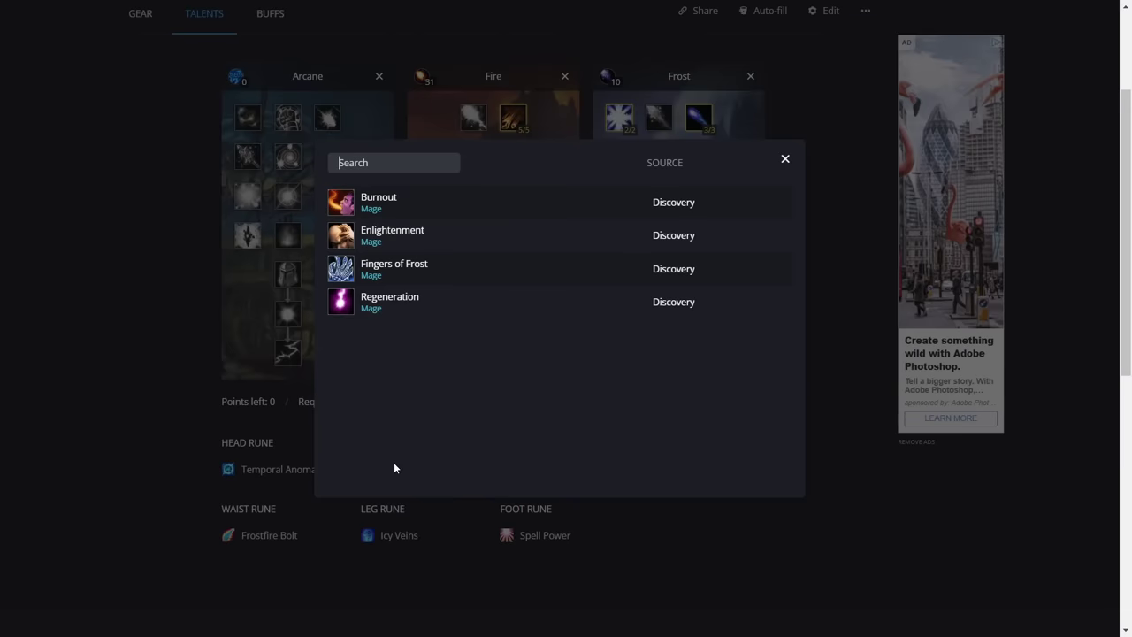
pyautogui.click(386, 205)
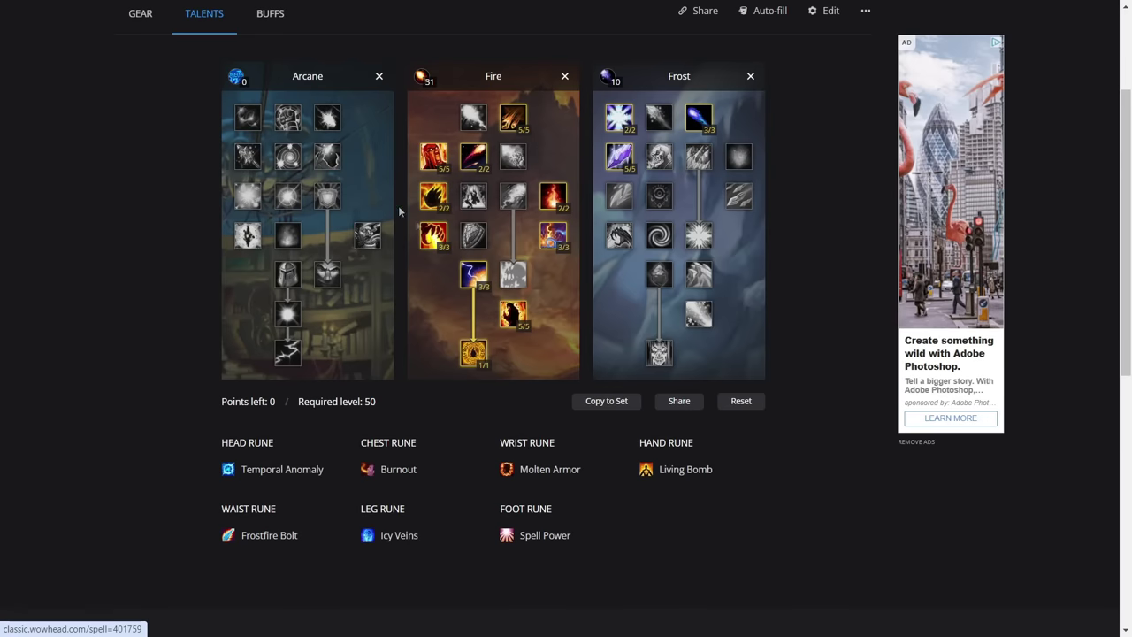
# Step: Choose Molten Armor as the wrist rune and Living Bomb as the hand rune
pyautogui.click(549, 470)
pyautogui.moveTo(397, 200)
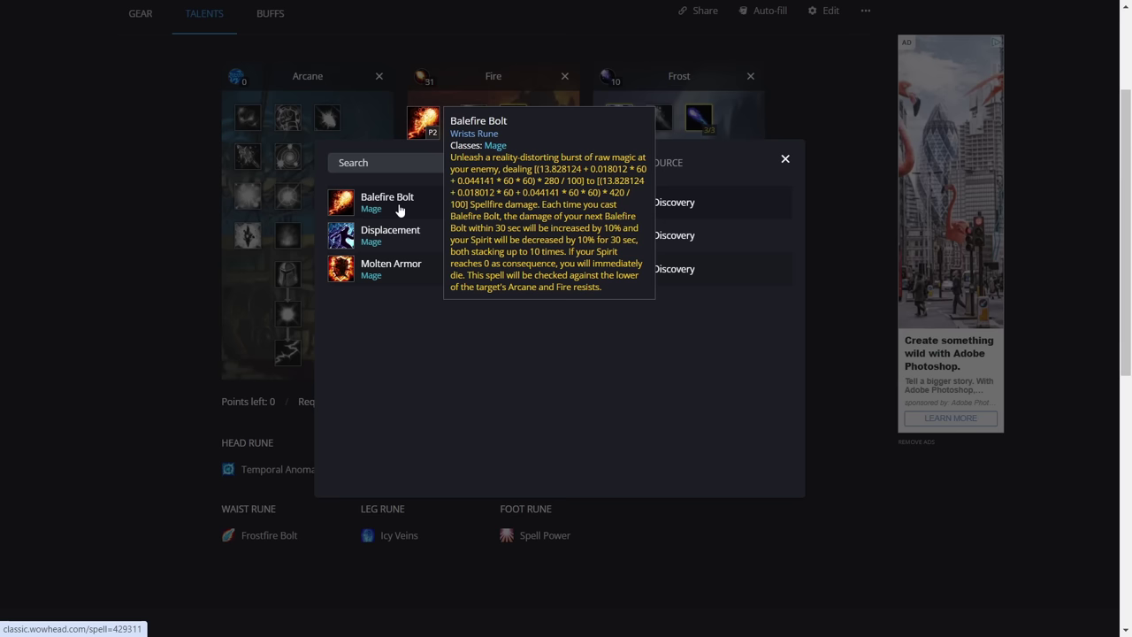
pyautogui.click(398, 269)
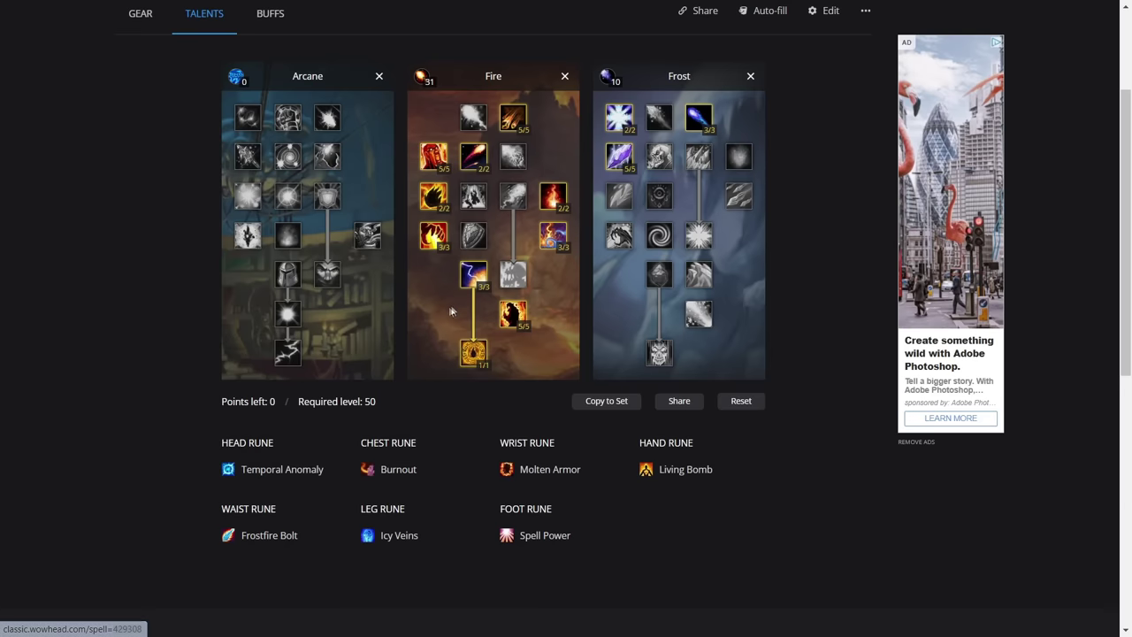
pyautogui.click(645, 463)
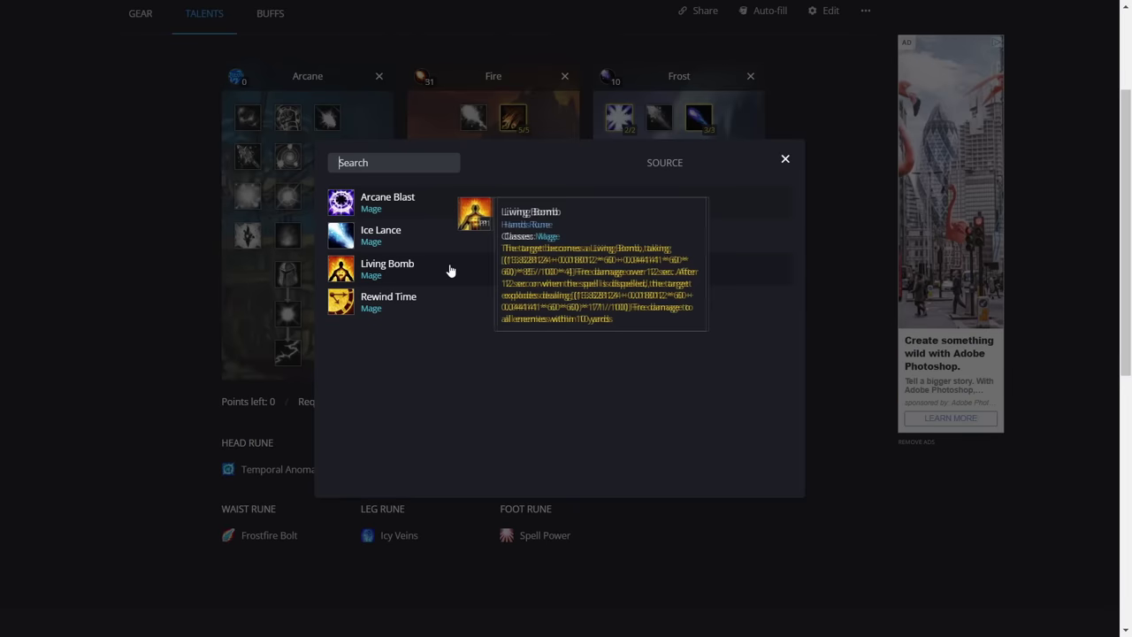
pyautogui.click(393, 265)
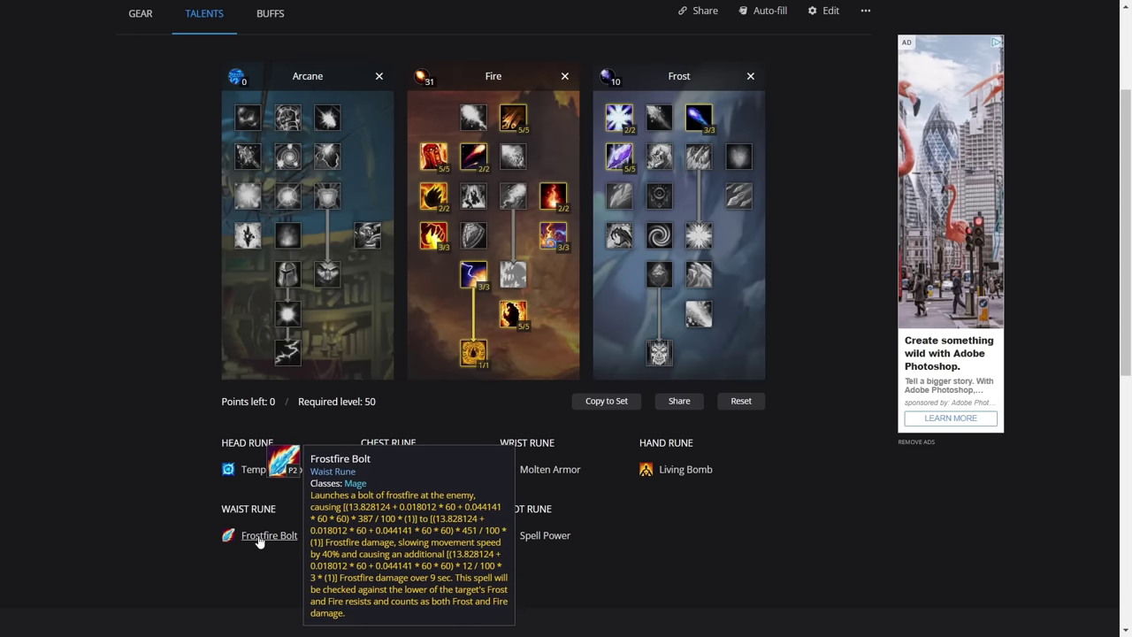
# Step: Choose Icy Veins as the leg rune and Spell Power as the foot rune
pyautogui.click(394, 535)
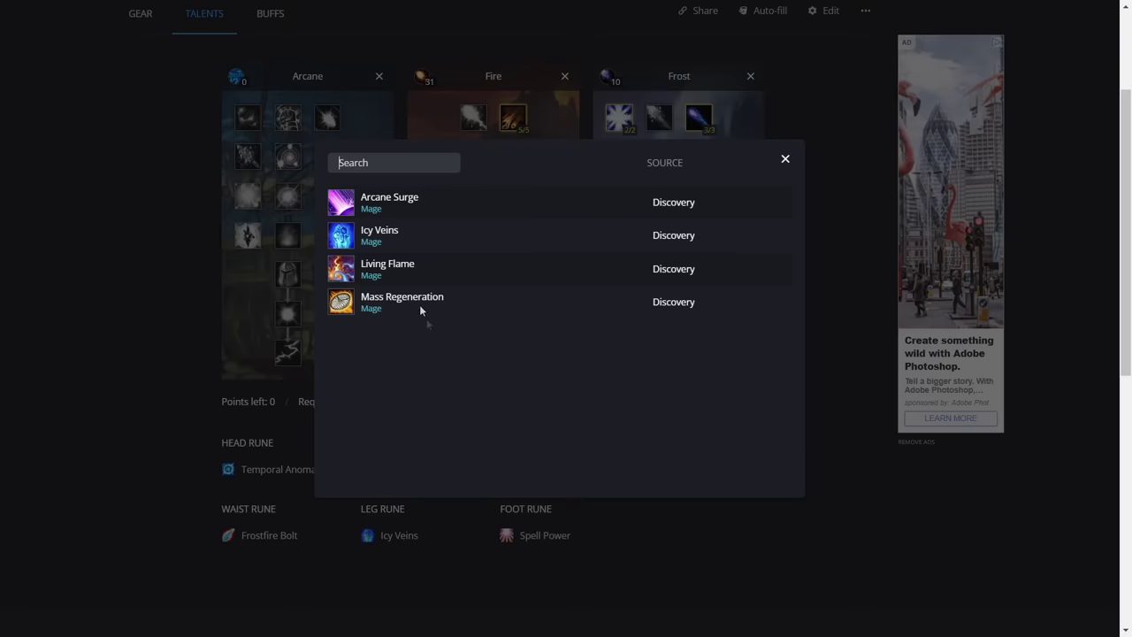
pyautogui.click(396, 243)
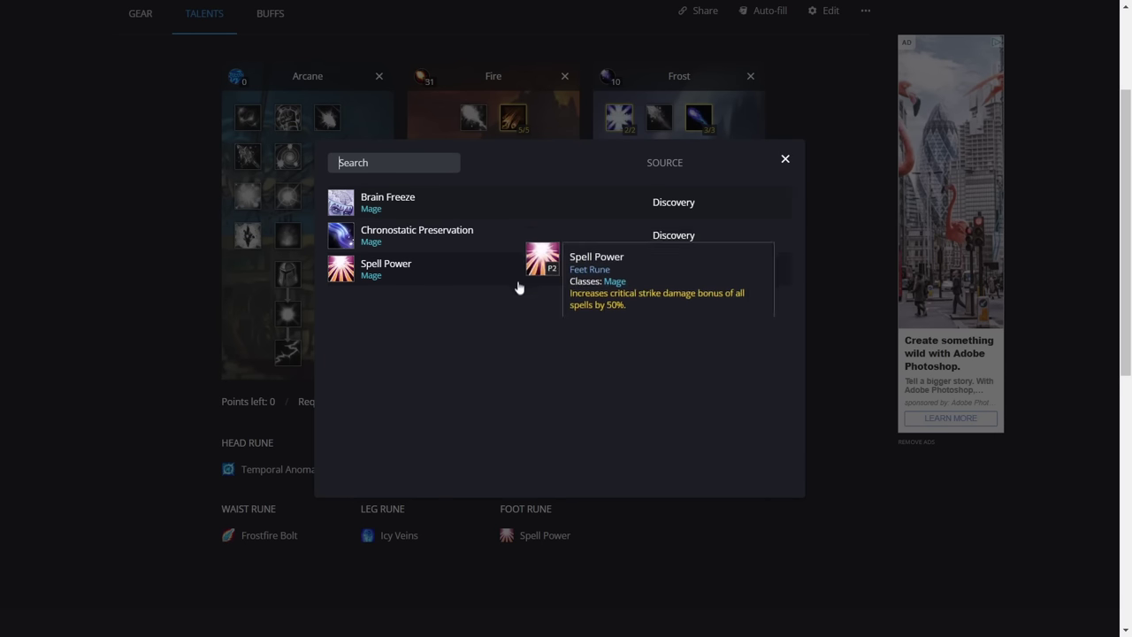
pyautogui.click(405, 278)
pyautogui.scroll(1, 486, 337)
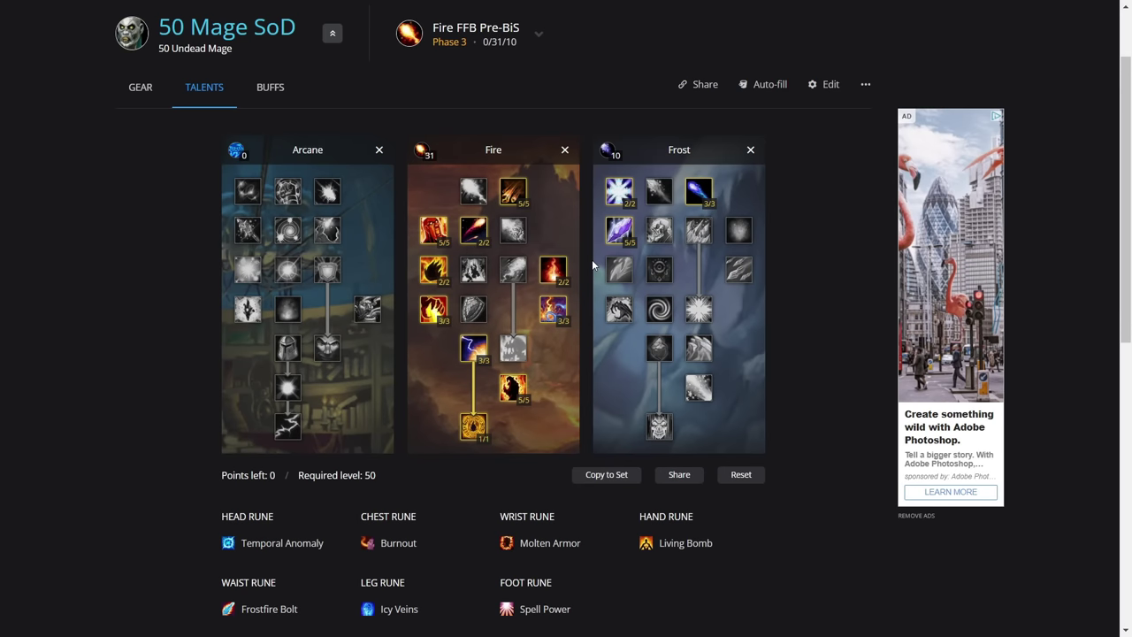
# Step: Compare the head slot alternatives in the gear set and select the Gneuro-Linked Arcano-Filament Monocle
pyautogui.click(140, 86)
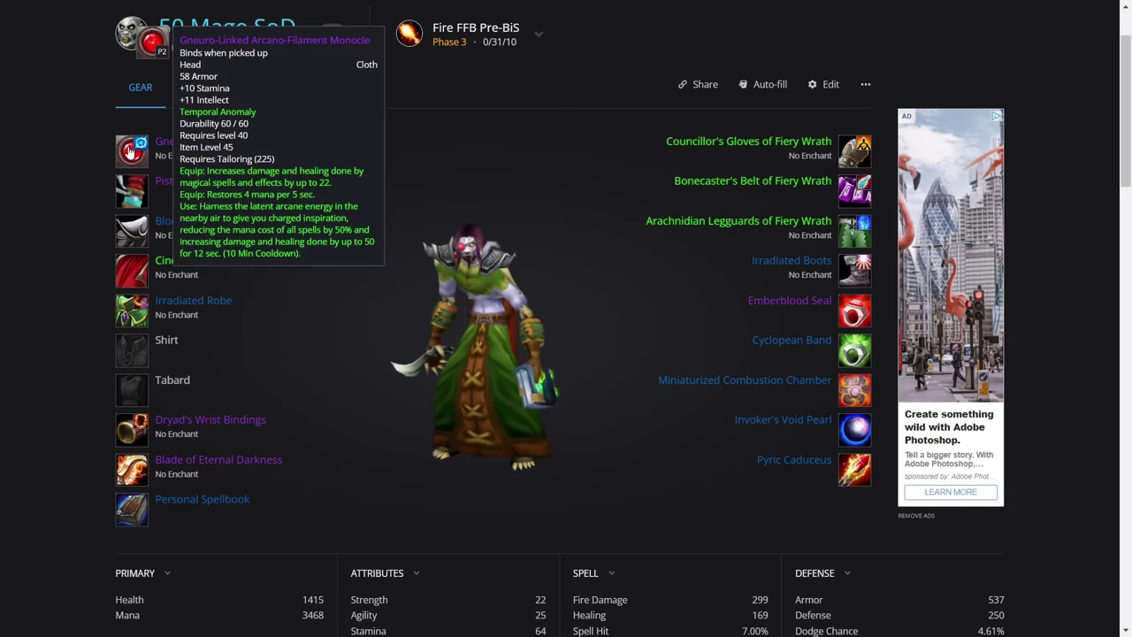
pyautogui.click(163, 143)
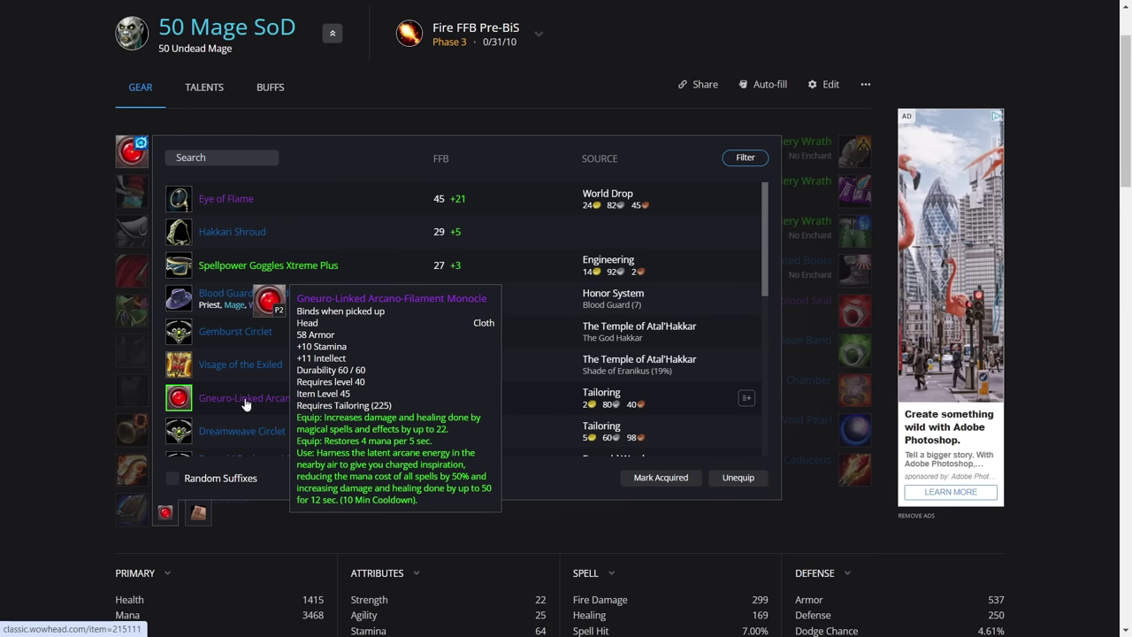
pyautogui.scroll(-1, 248, 398)
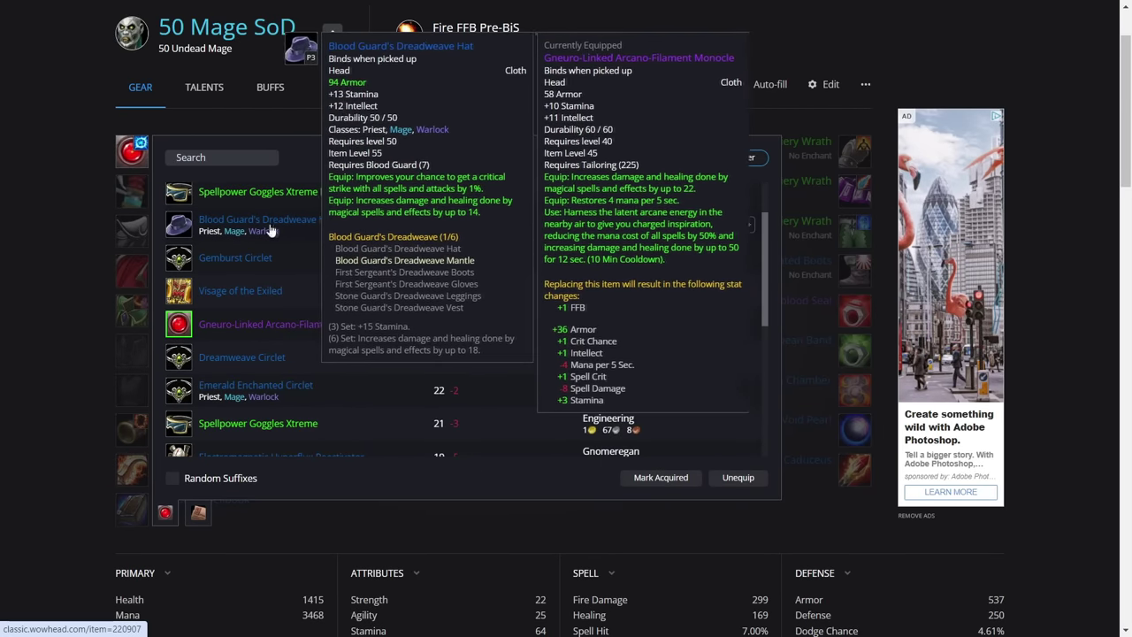
pyautogui.scroll(1, 287, 256)
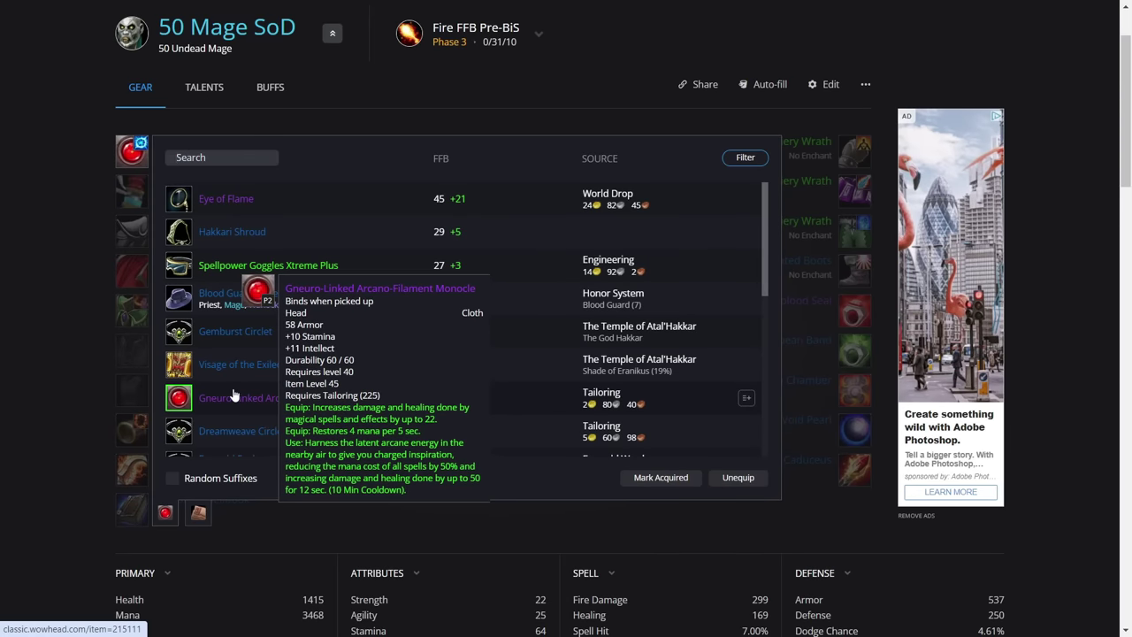
pyautogui.click(234, 395)
# Step: Compare the neck slot options, including Arcane Crystal Pendant, Ghostshard Talisman and Gemshard Heart, against the equipped Piston Pendant
pyautogui.click(292, 181)
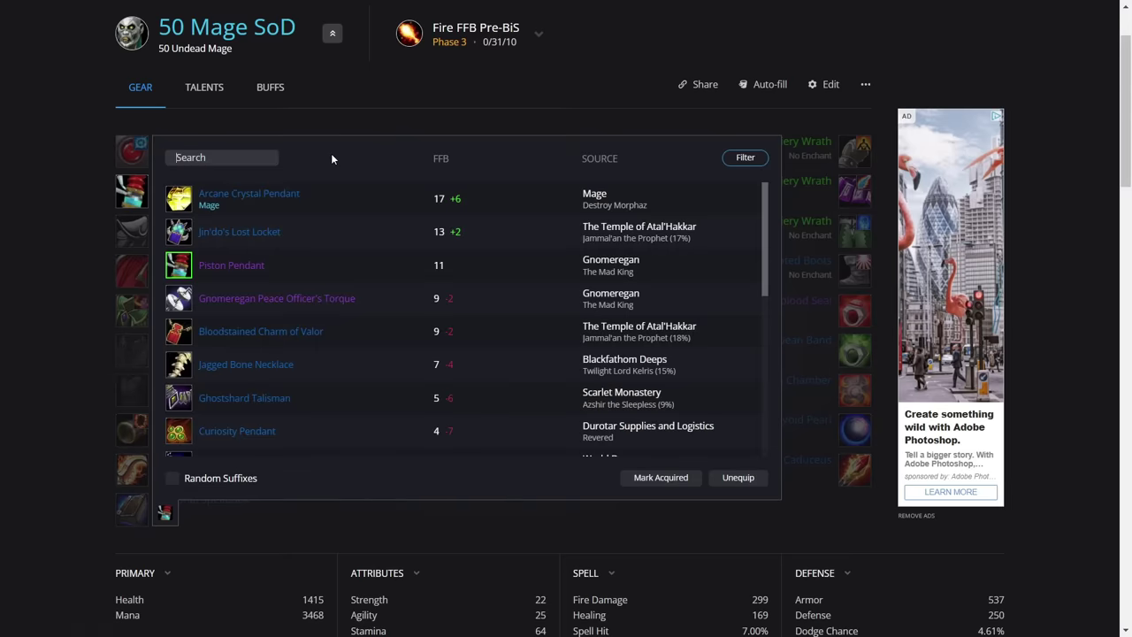
pyautogui.moveTo(266, 195)
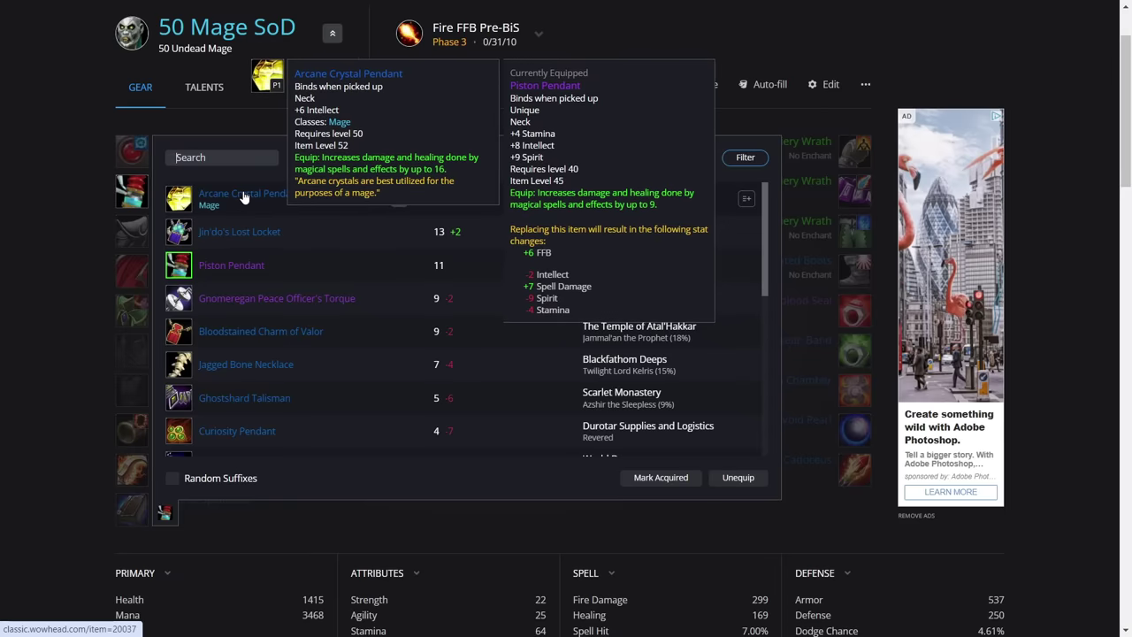
pyautogui.moveTo(177, 266)
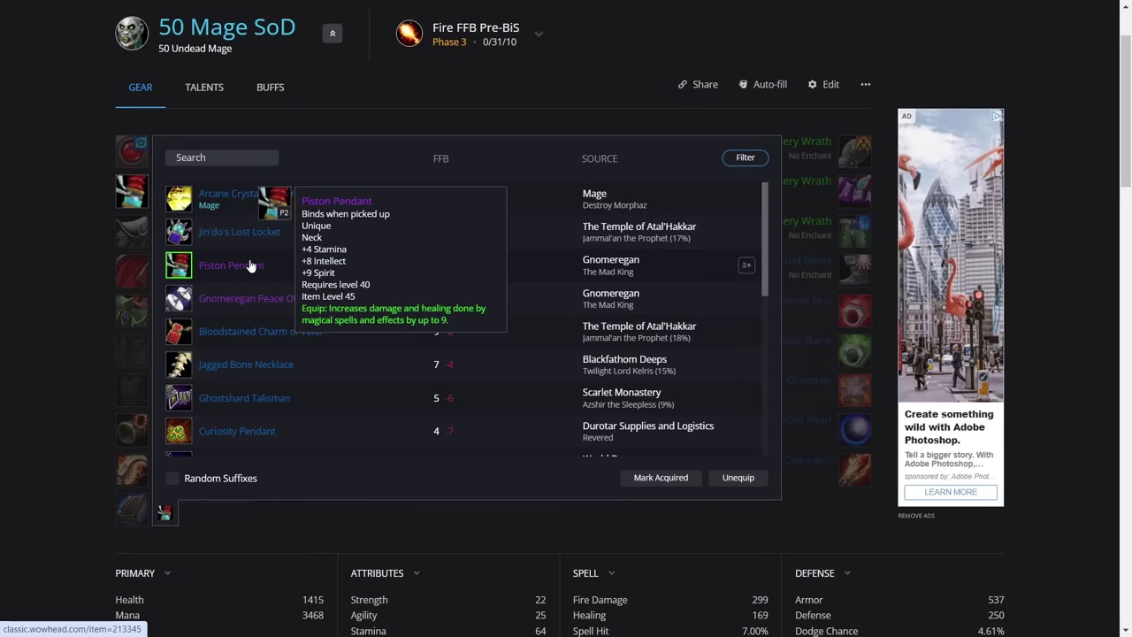
pyautogui.scroll(-1, 250, 266)
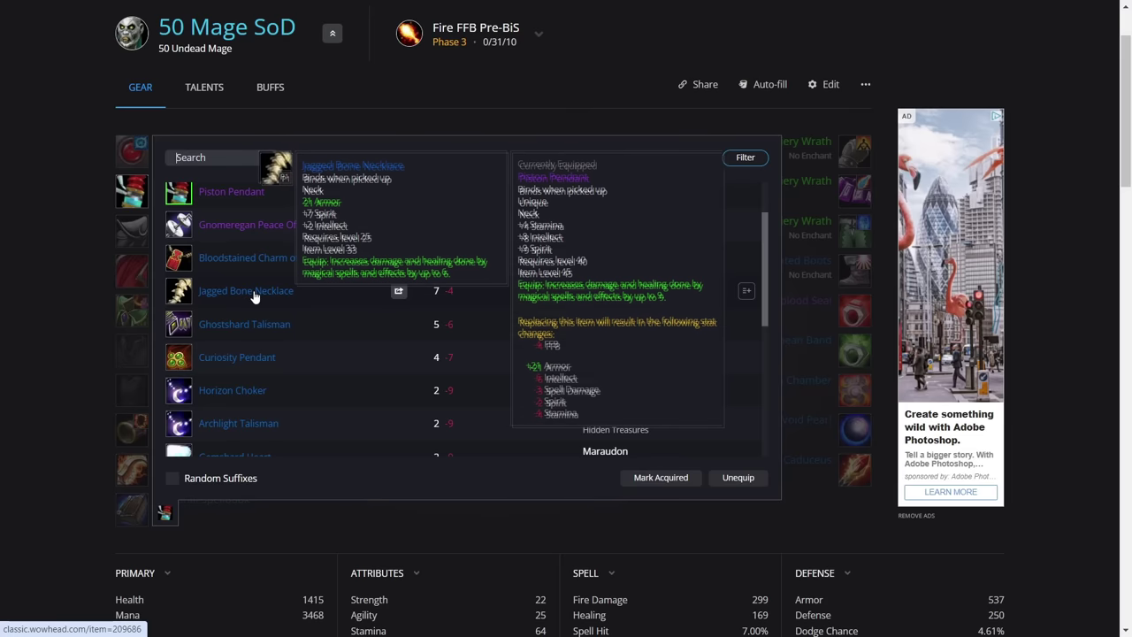
pyautogui.moveTo(250, 333)
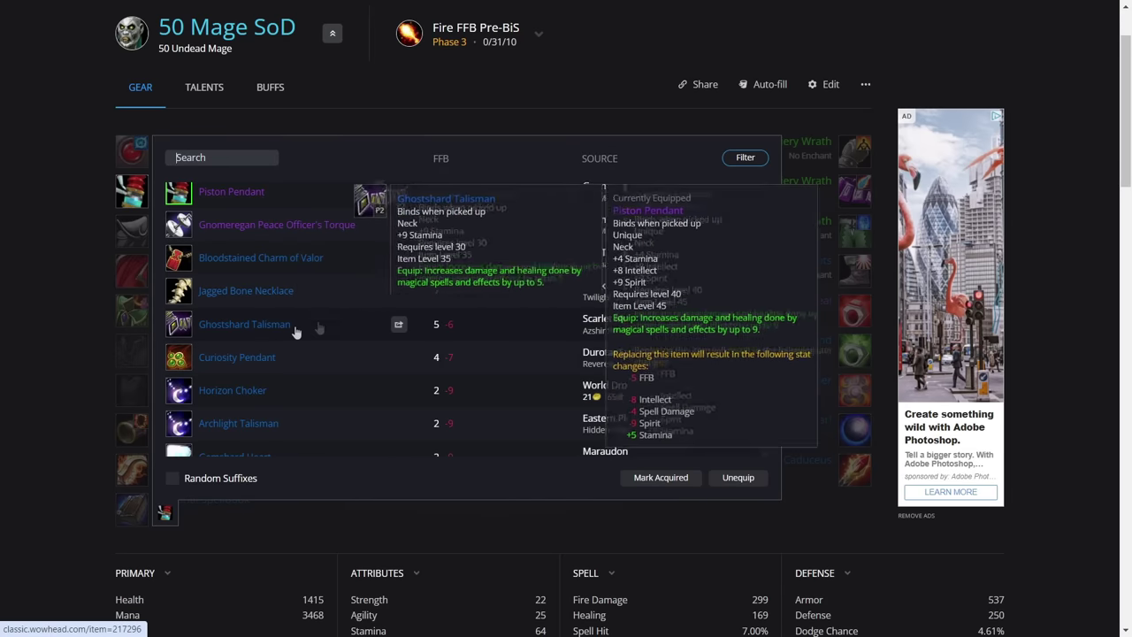
pyautogui.scroll(1, 244, 301)
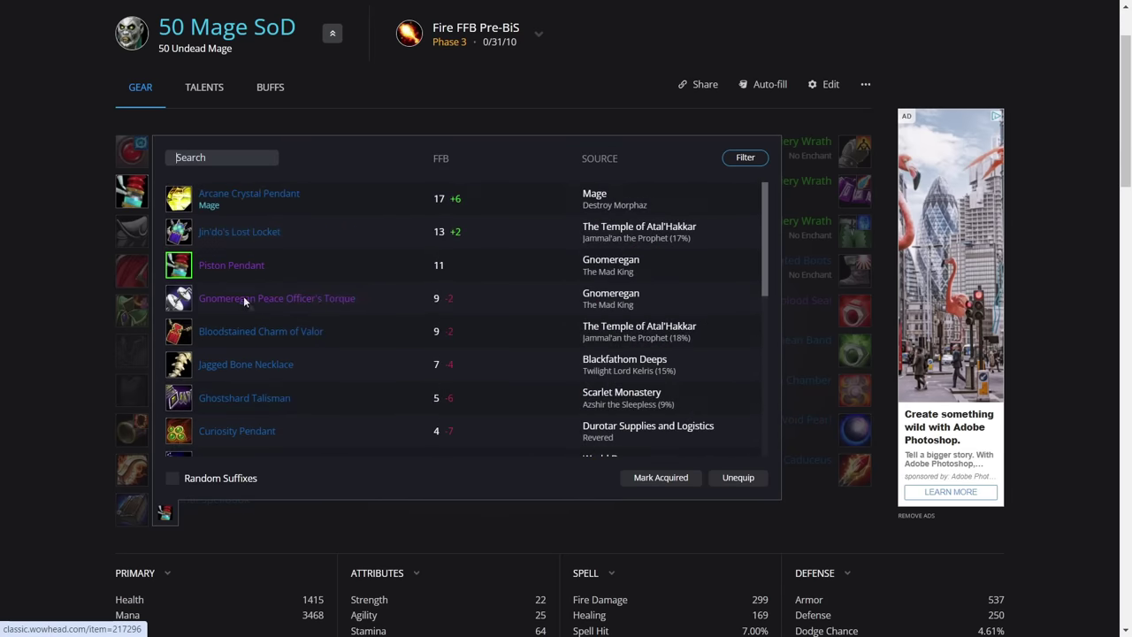
pyautogui.scroll(-4, 243, 299)
pyautogui.moveTo(247, 311)
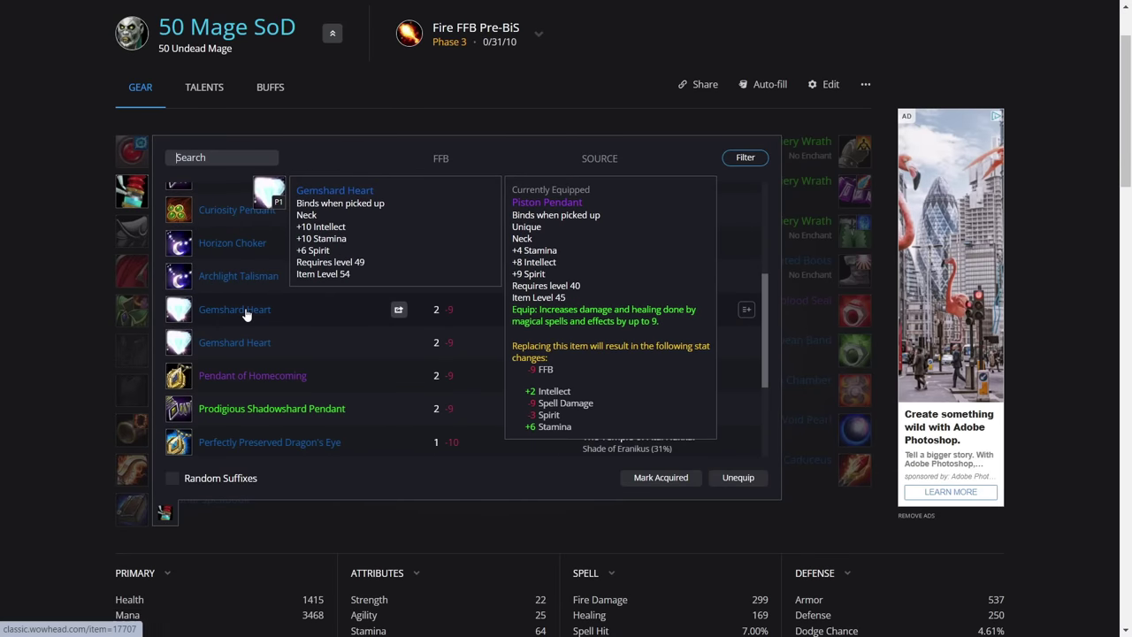
pyautogui.scroll(4, 270, 292)
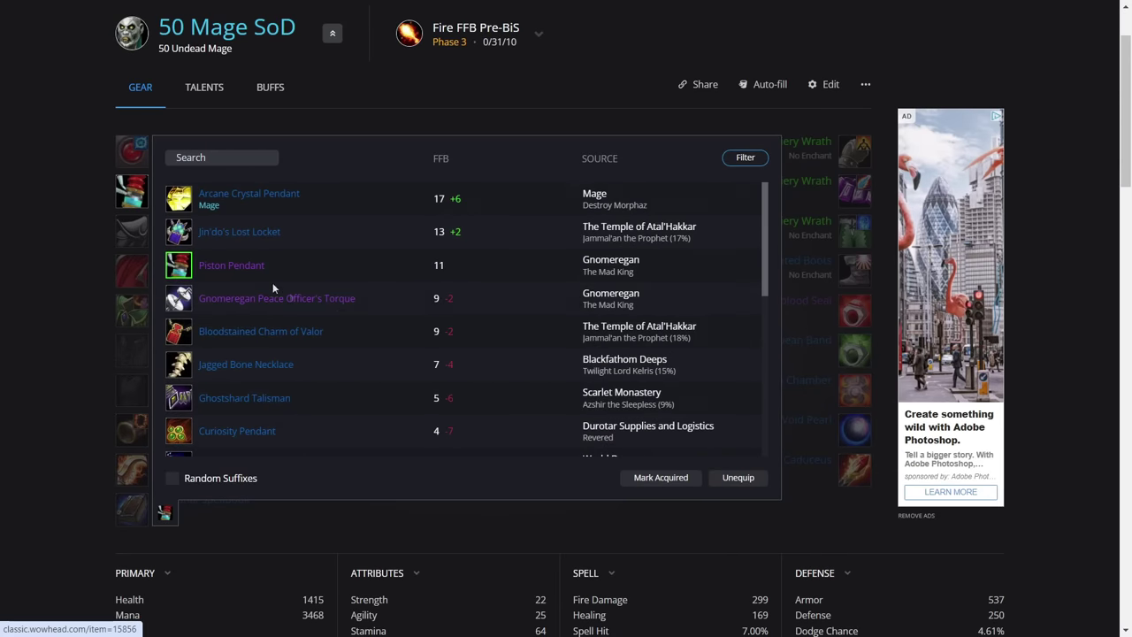
pyautogui.scroll(1, 273, 282)
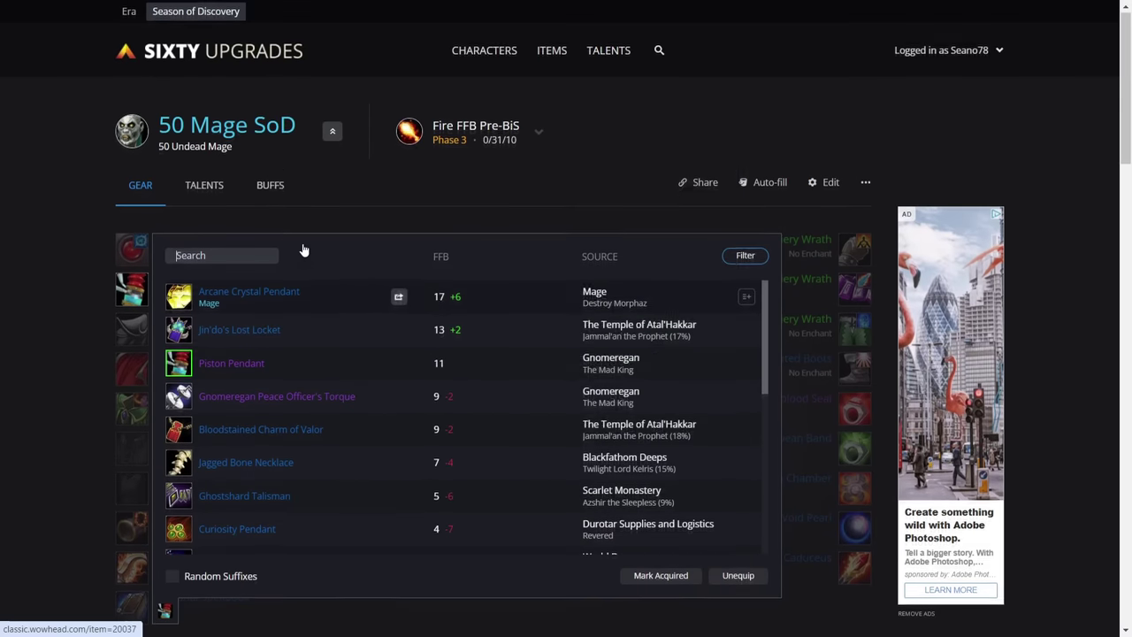
pyautogui.click(95, 289)
# Step: Compare Fractured Mind Pauldrons with the equipped Blood Guard's Dreadweave Mantle among the shoulder options
pyautogui.scroll(-1, 59, 263)
pyautogui.click(132, 245)
pyautogui.scroll(-1, 353, 50)
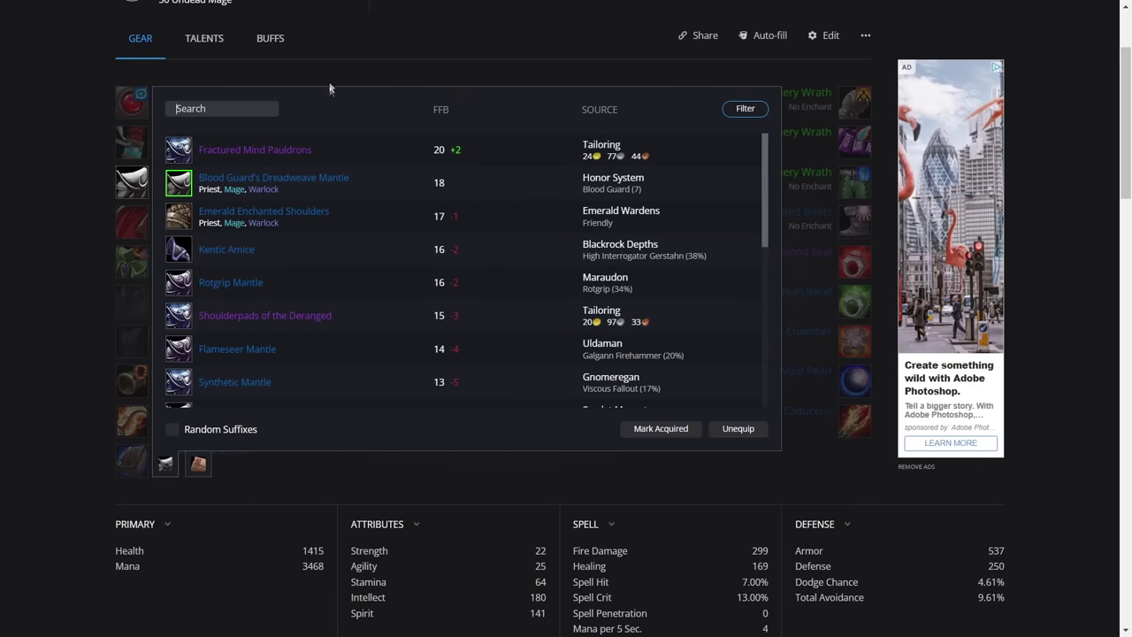
pyautogui.moveTo(309, 185)
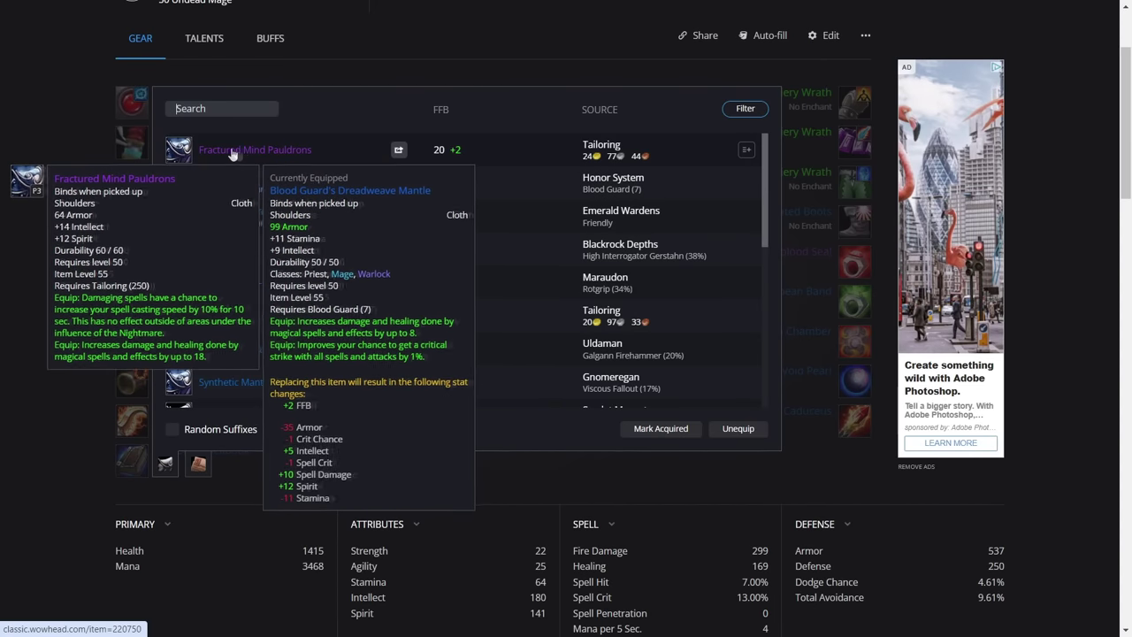
# Step: Select the Cindercloth Cloak for the back slot and compare the chest options with the equipped Irradiated Robe
pyautogui.click(128, 232)
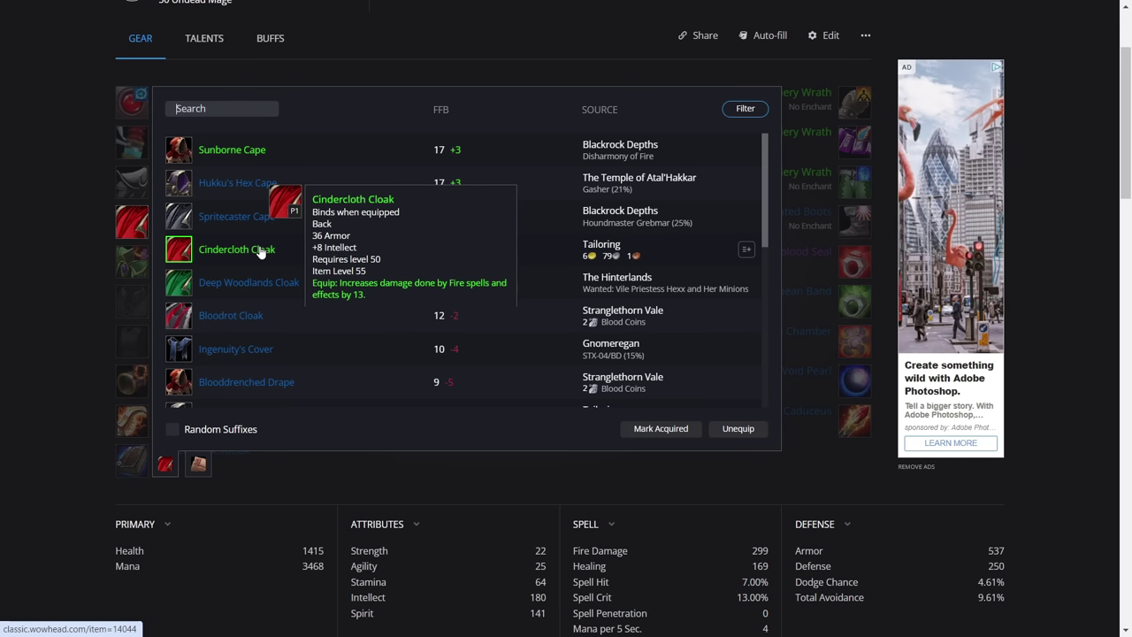
pyautogui.click(261, 251)
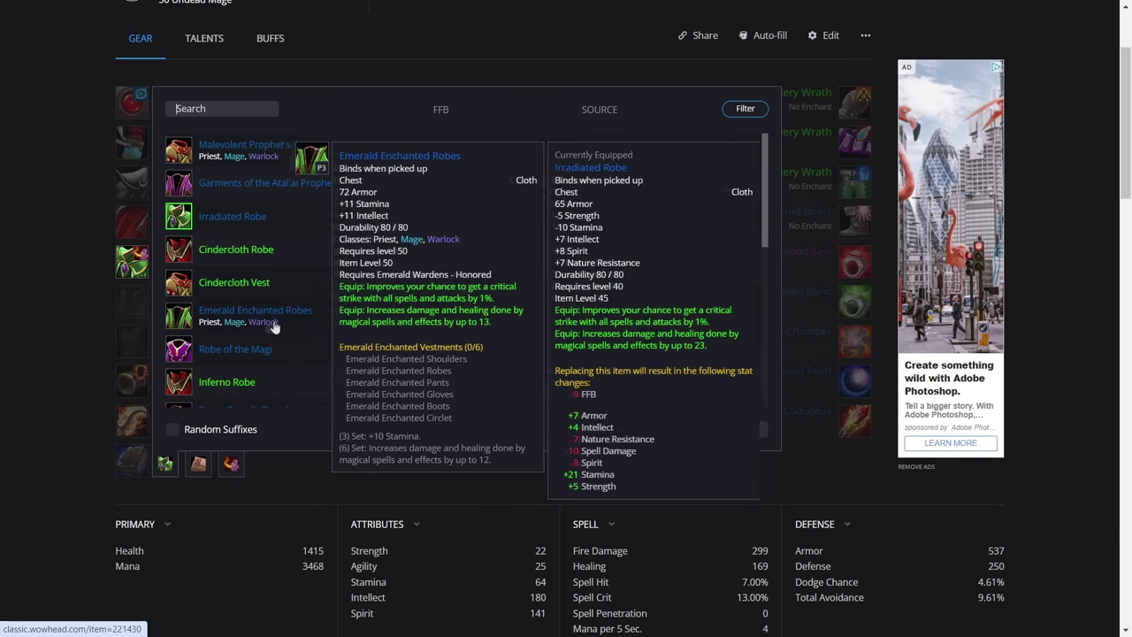
pyautogui.click(132, 311)
# Step: Compare the wrist options with the equipped Dryad's Wrist Bindings, including random-suffix items such as the Fiery Wrath bindings
pyautogui.scroll(-1, 131, 311)
pyautogui.click(132, 311)
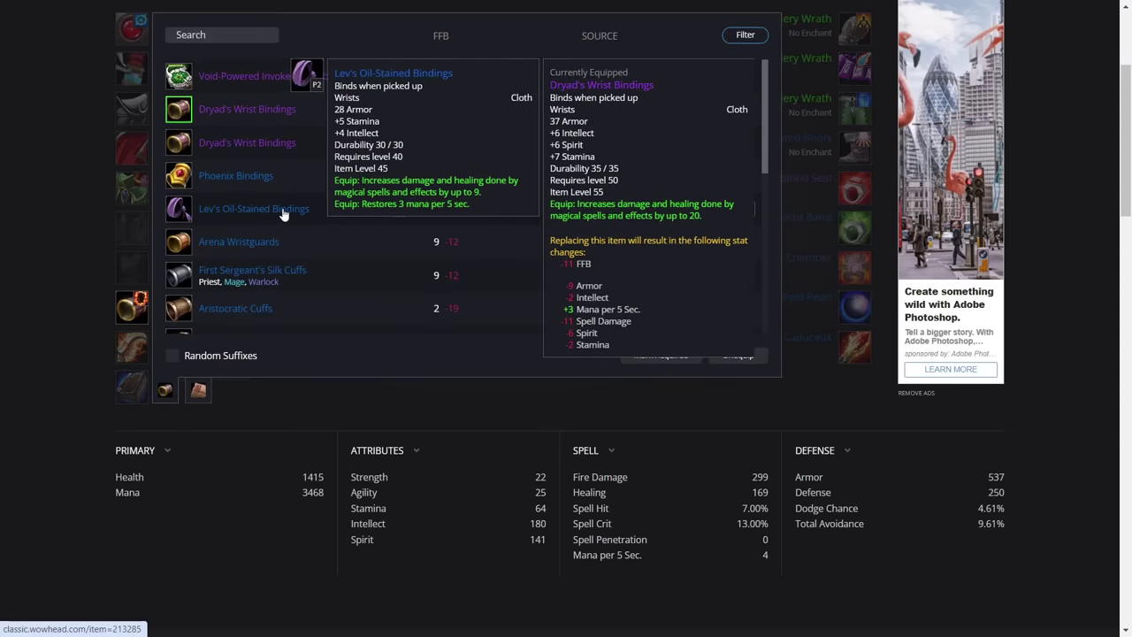
pyautogui.click(172, 355)
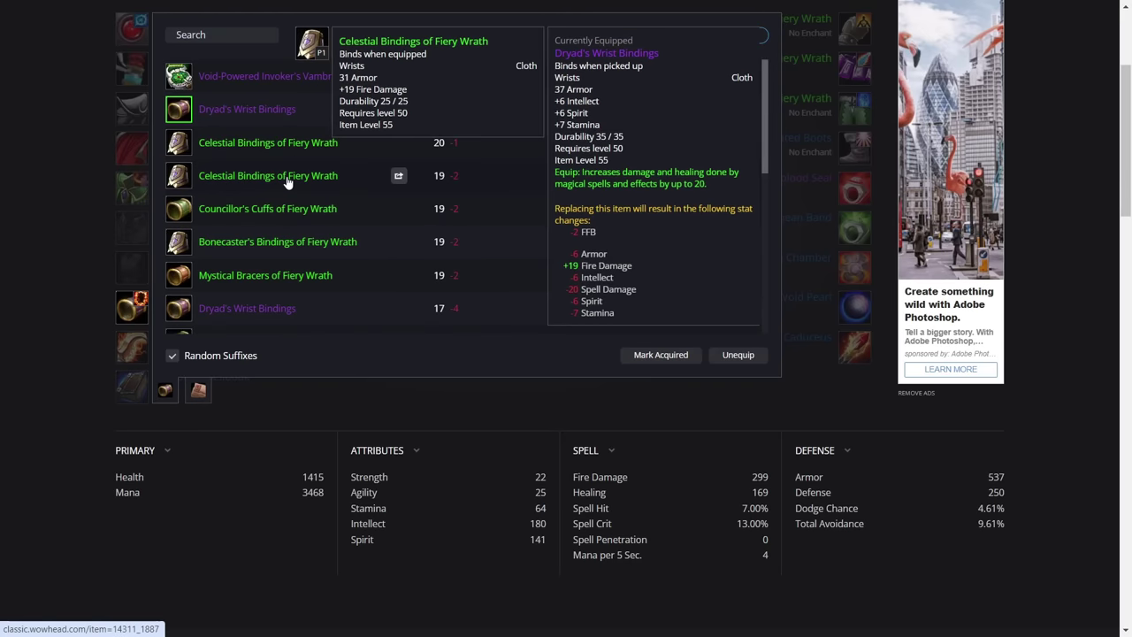
pyautogui.click(279, 254)
pyautogui.scroll(1, 132, 407)
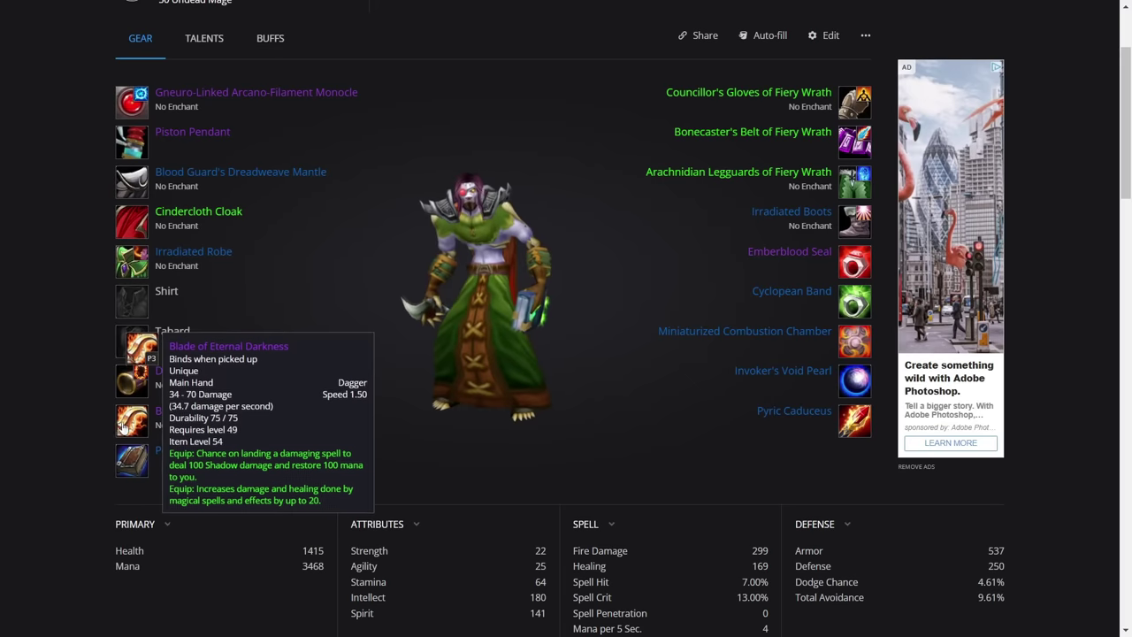
# Step: Limit the main-hand options to one-handed weapons and compare Inventor's Focal Sword with the equipped Blade of Eternal Darkness
pyautogui.click(132, 420)
pyautogui.click(232, 429)
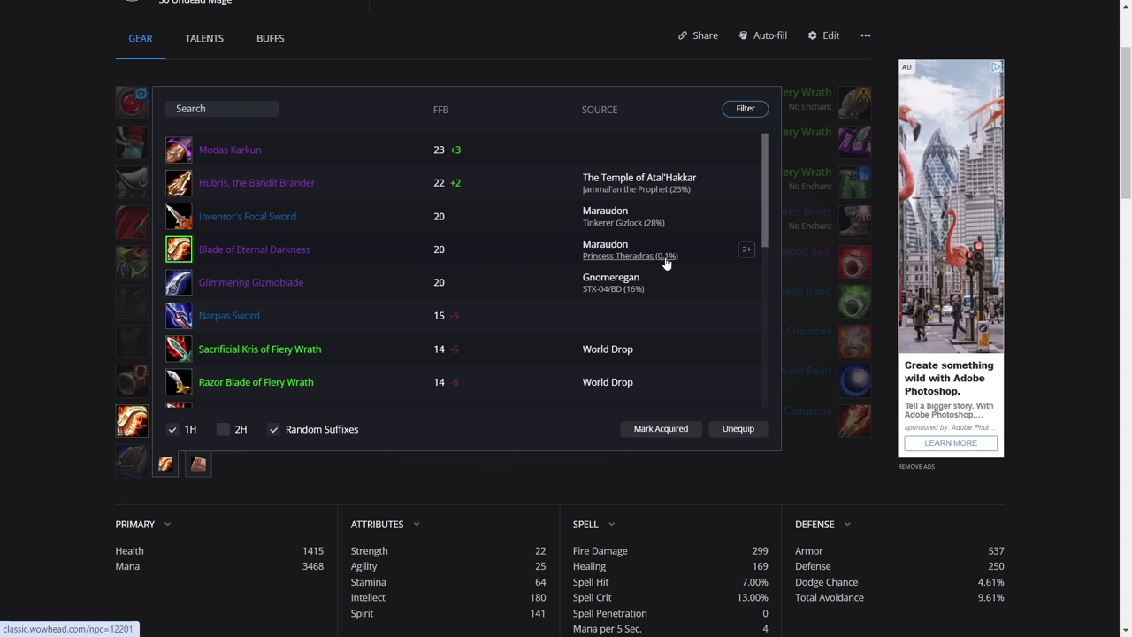
pyautogui.moveTo(273, 252)
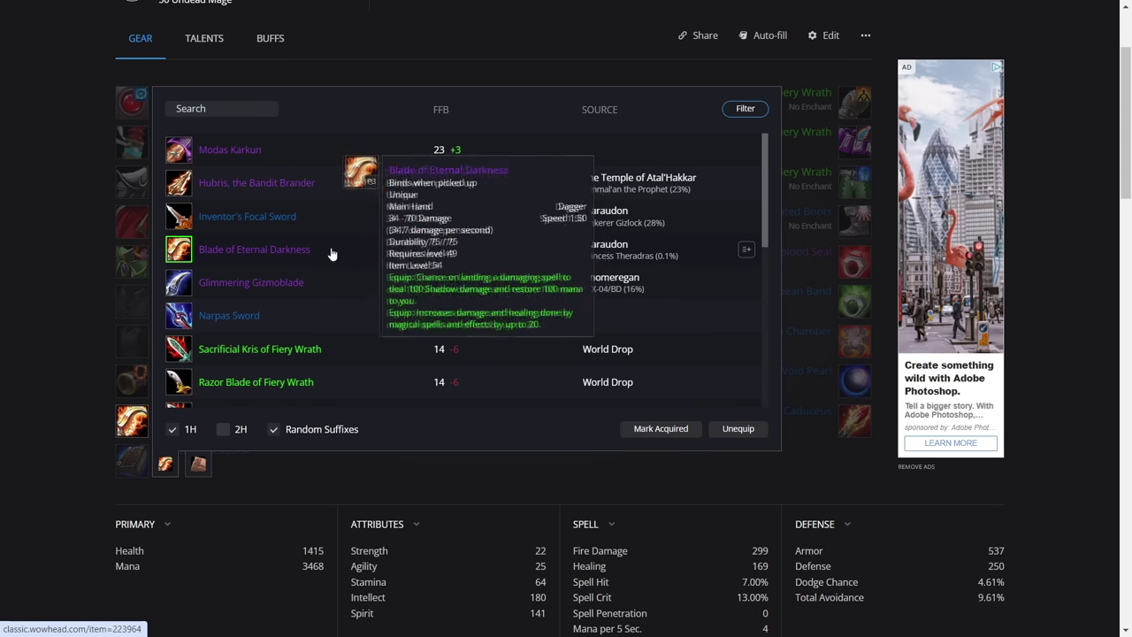
pyautogui.moveTo(281, 229)
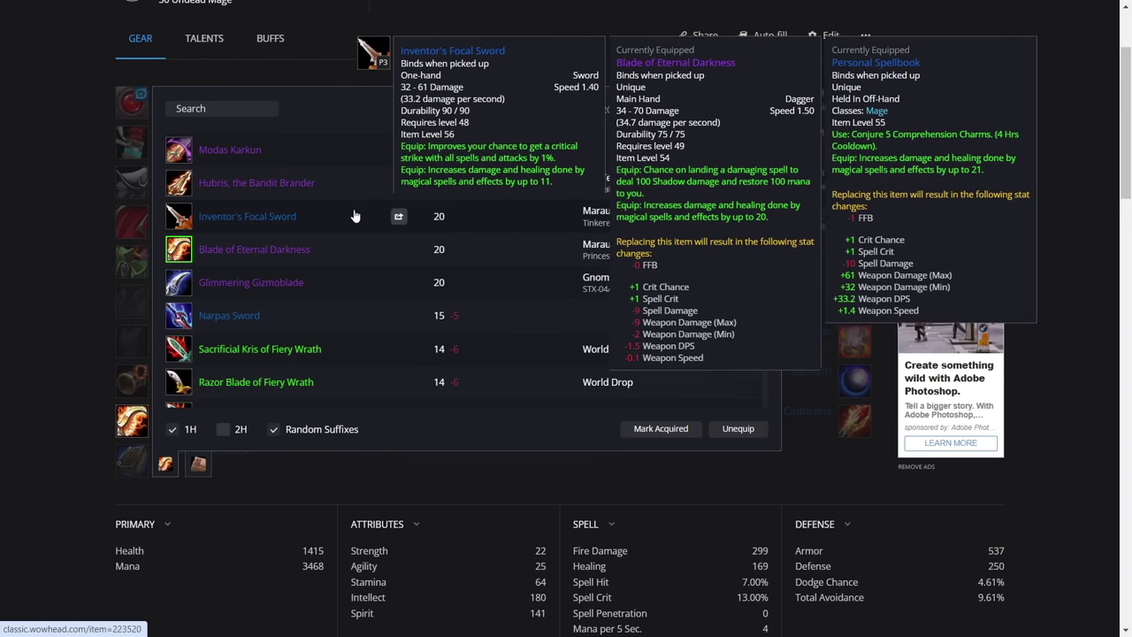
pyautogui.moveTo(299, 296)
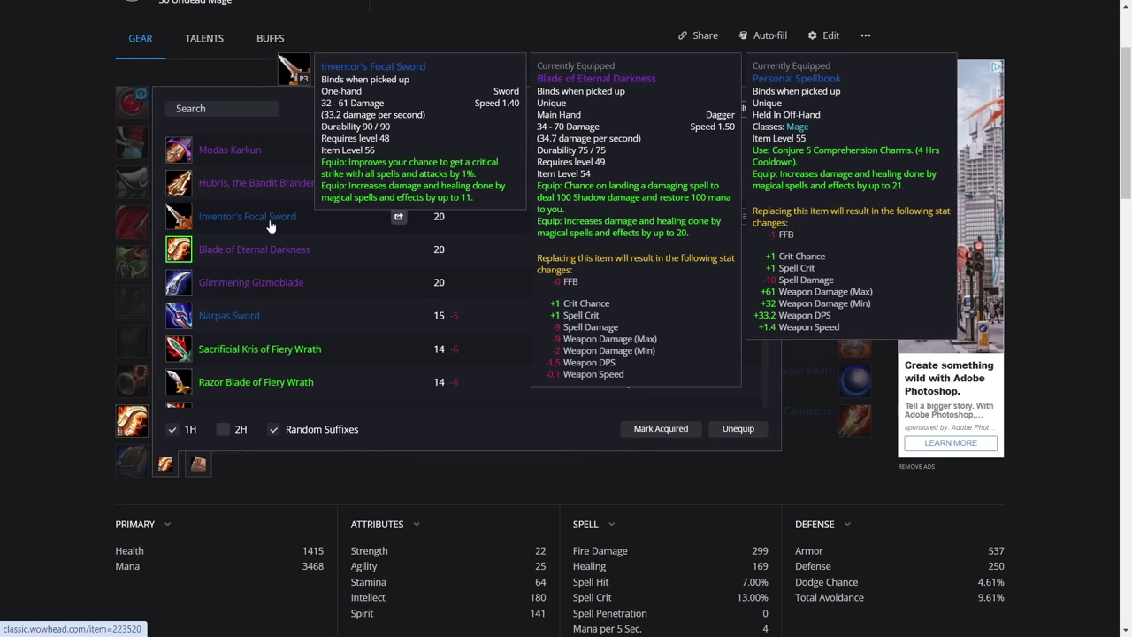
# Step: Review the off-hand options around Personal Spellbook and the hand options around Councillor's Gloves of Fiery Wrath
pyautogui.click(132, 460)
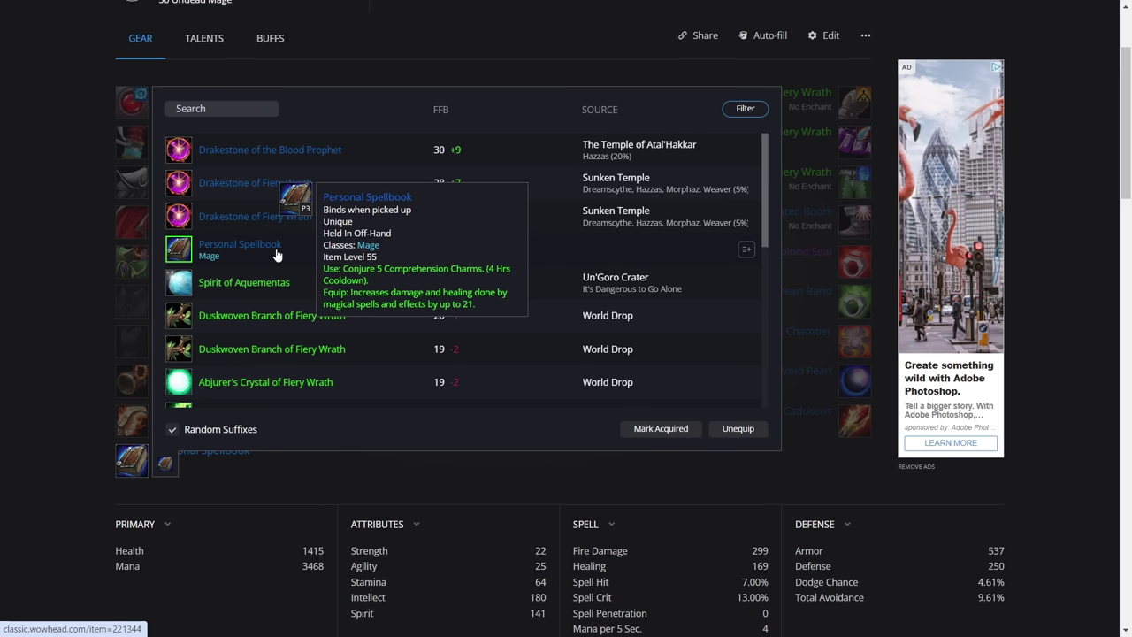
pyautogui.click(854, 102)
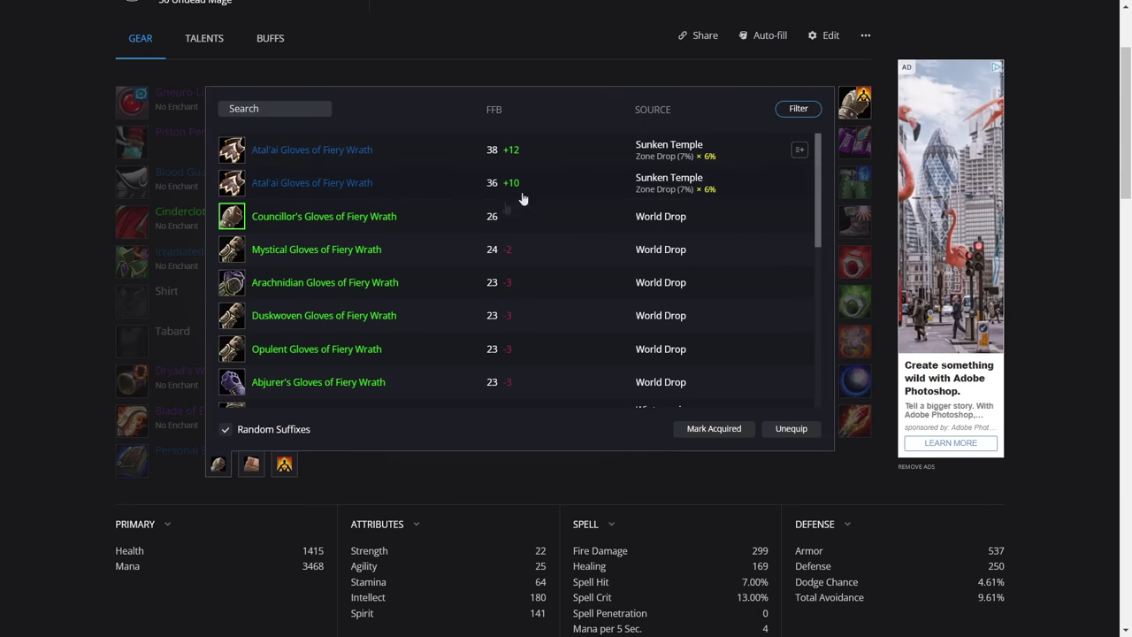
pyautogui.moveTo(341, 225)
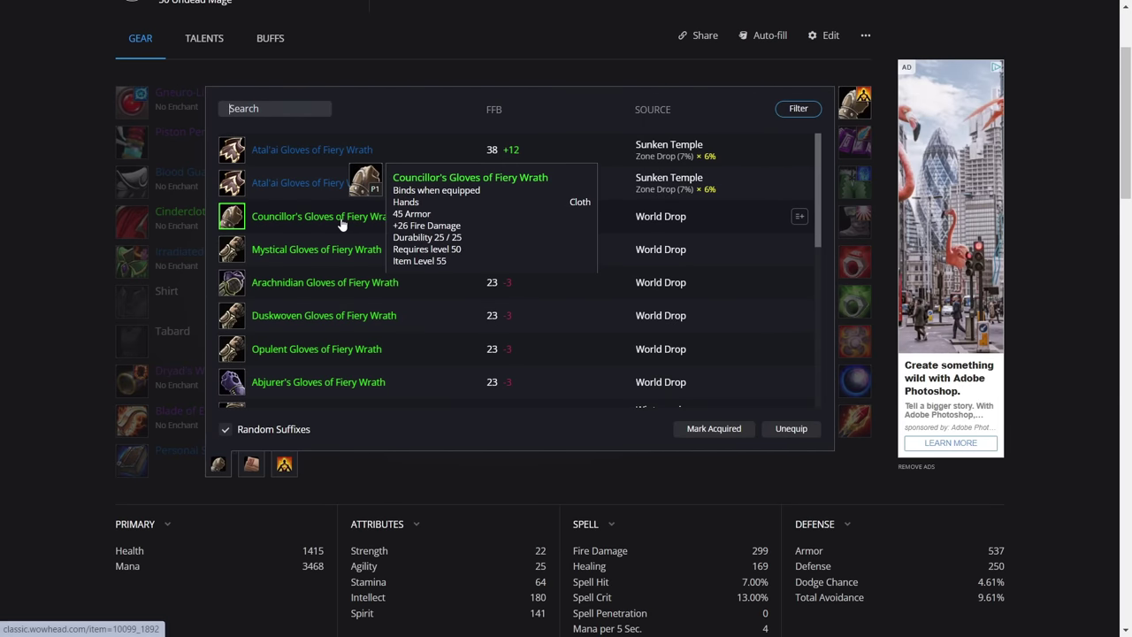
# Step: Compare non-suffix gloves such as Emerald Enchanted and Cindercloth Gloves with the equipped pair, then keep Councillor's Gloves of Fiery Wrath
pyautogui.click(247, 432)
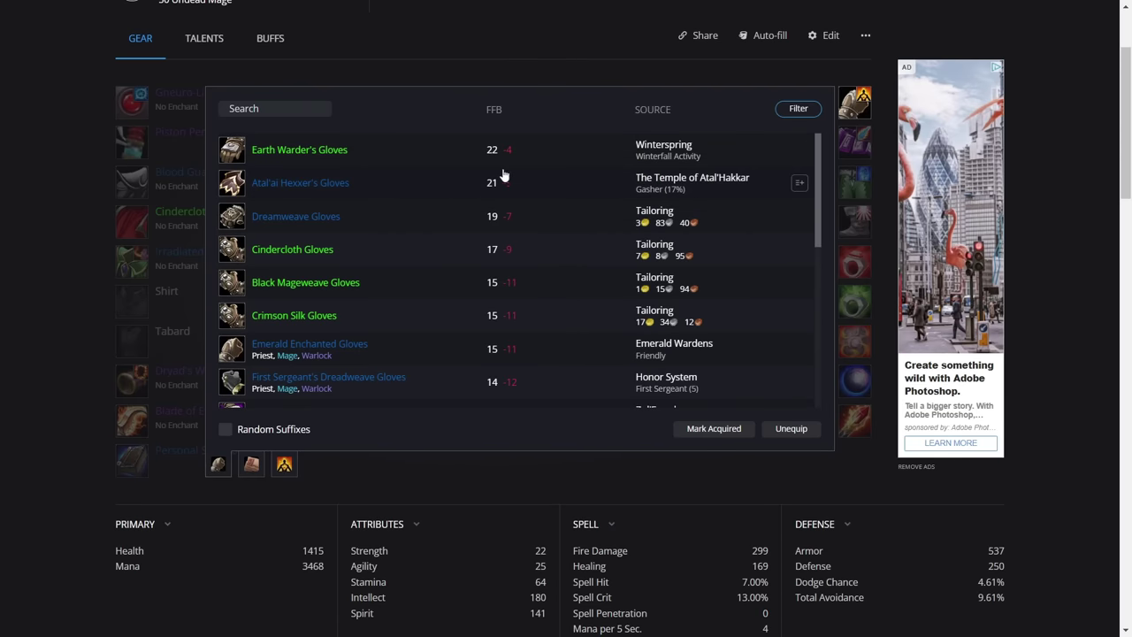
pyautogui.moveTo(317, 351)
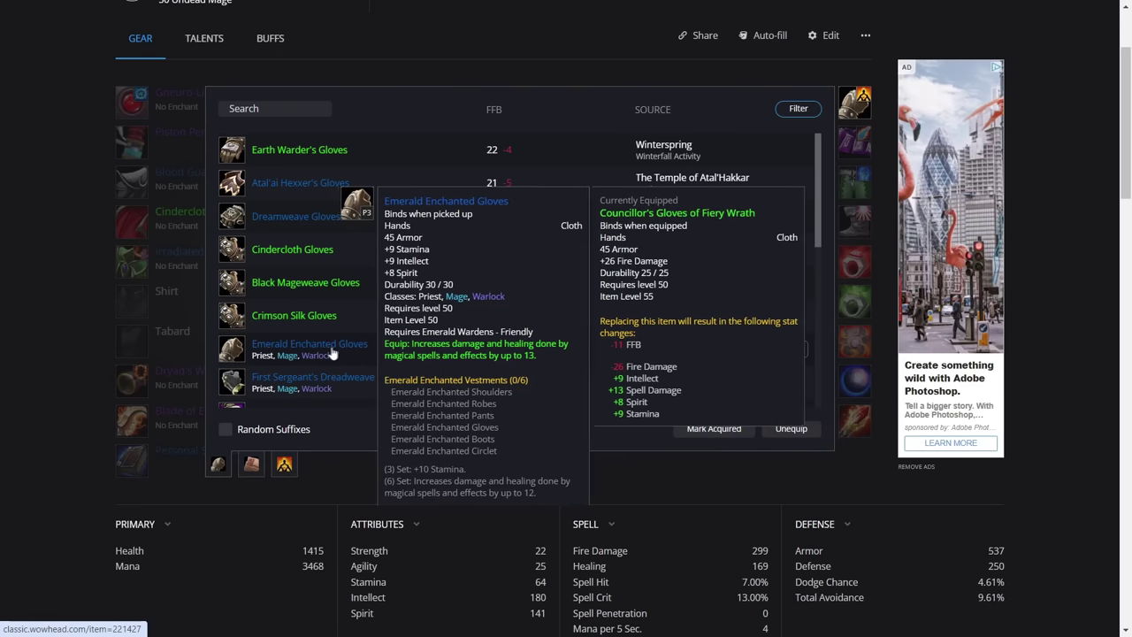
pyautogui.moveTo(352, 250)
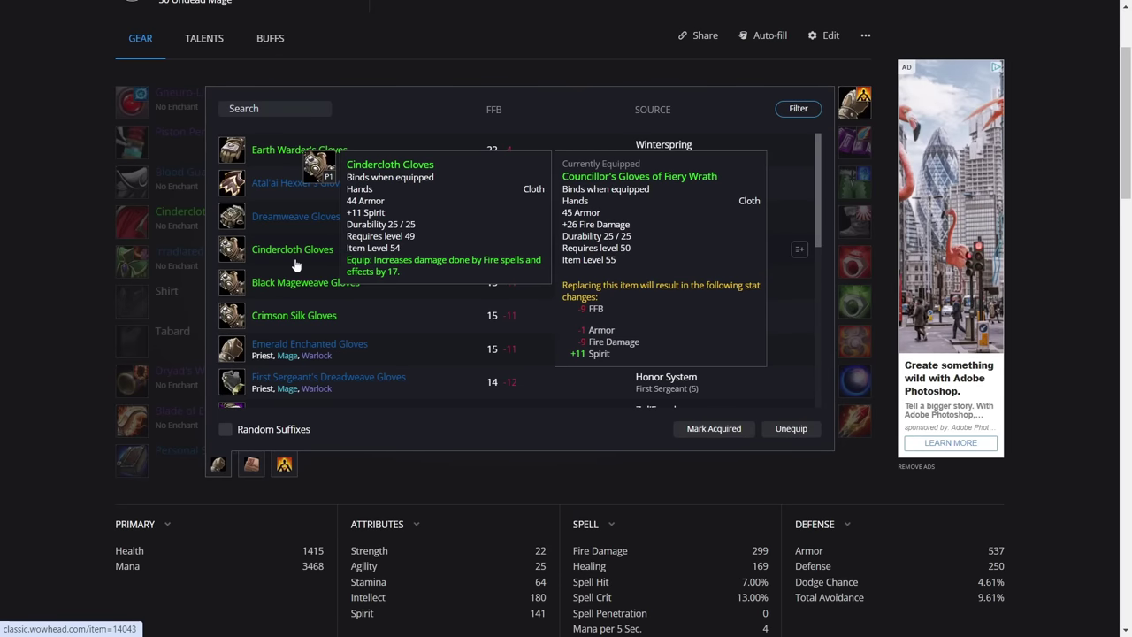
pyautogui.click(276, 430)
pyautogui.moveTo(309, 219)
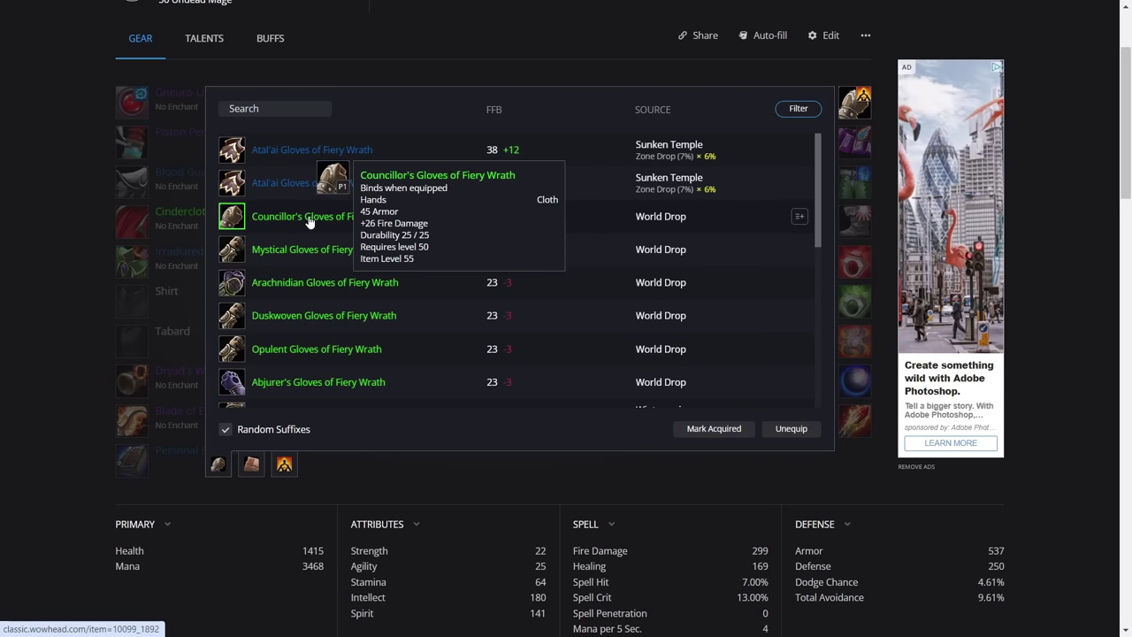
pyautogui.click(309, 220)
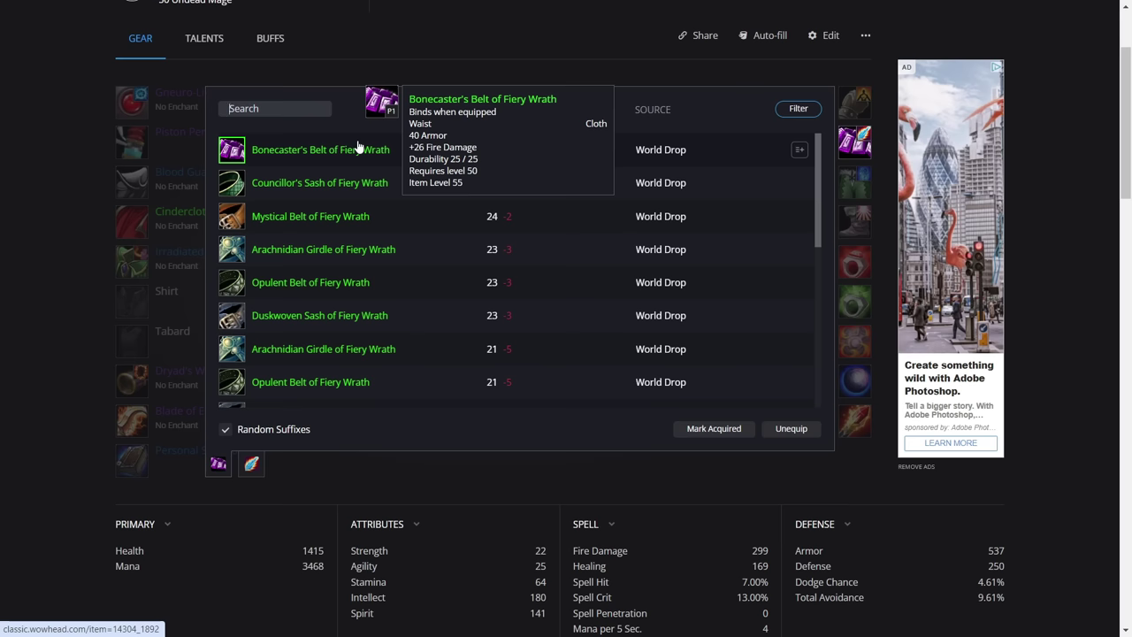
# Step: Compare non-suffix belts such as Defiler's Cloth Girdle and legs such as Emerald Enchanted Pants with the equipped Fiery Wrath pieces
pyautogui.click(225, 430)
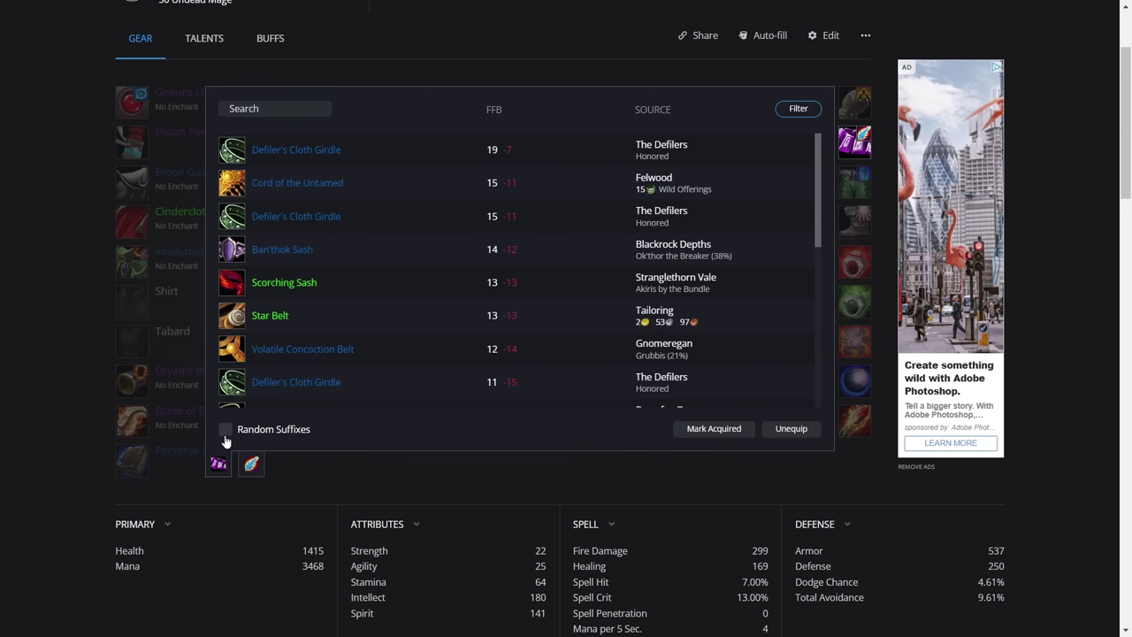
pyautogui.moveTo(300, 152)
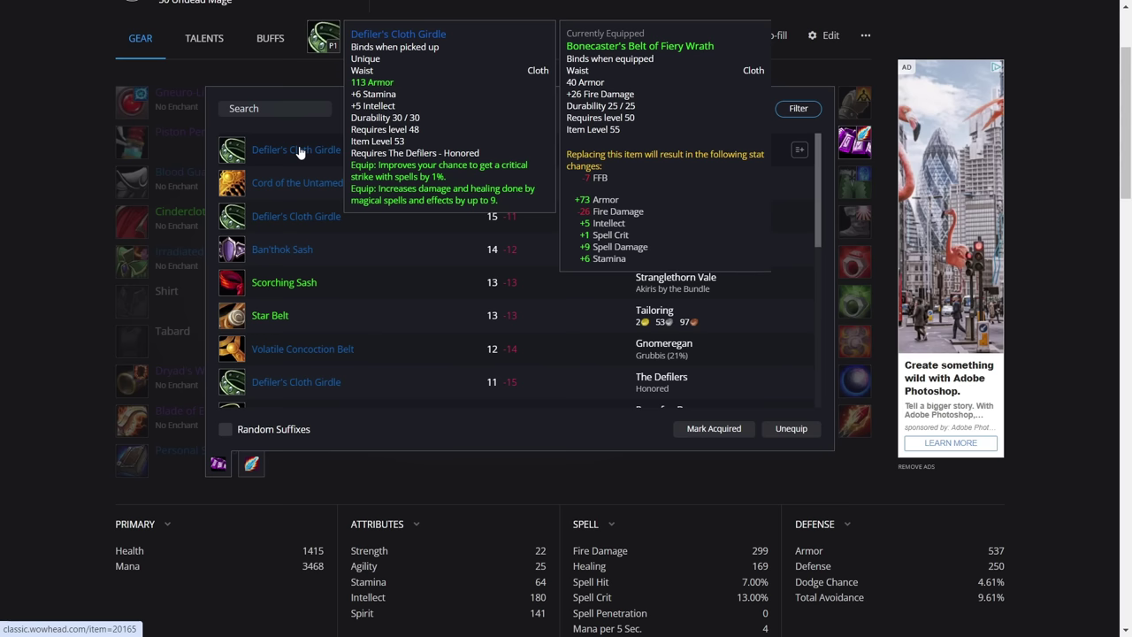
pyautogui.click(855, 181)
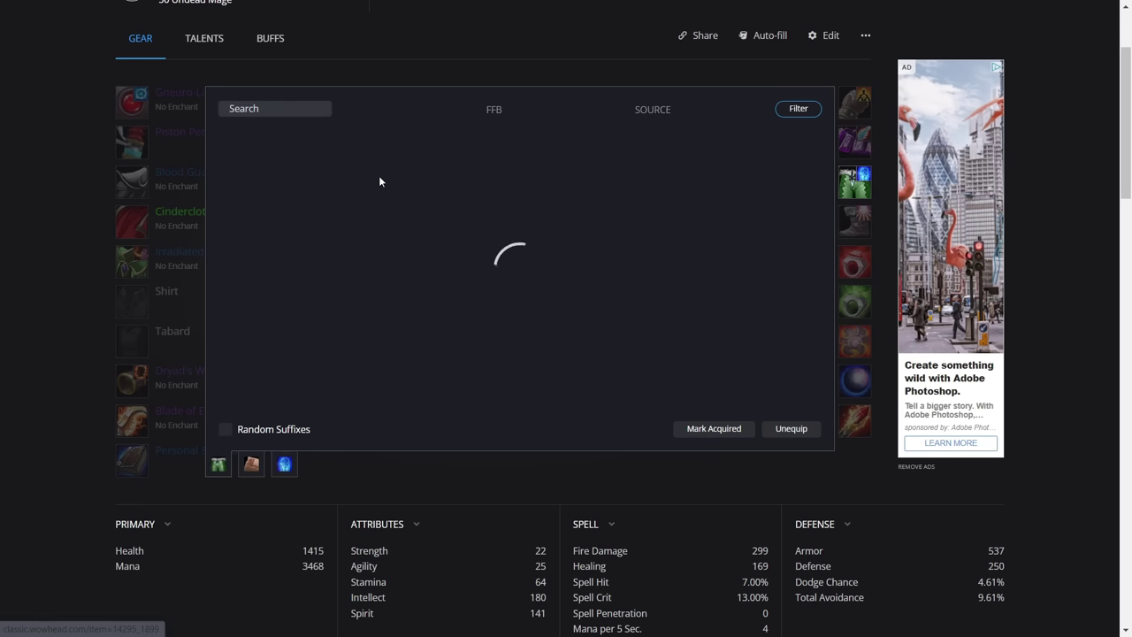
pyautogui.click(263, 431)
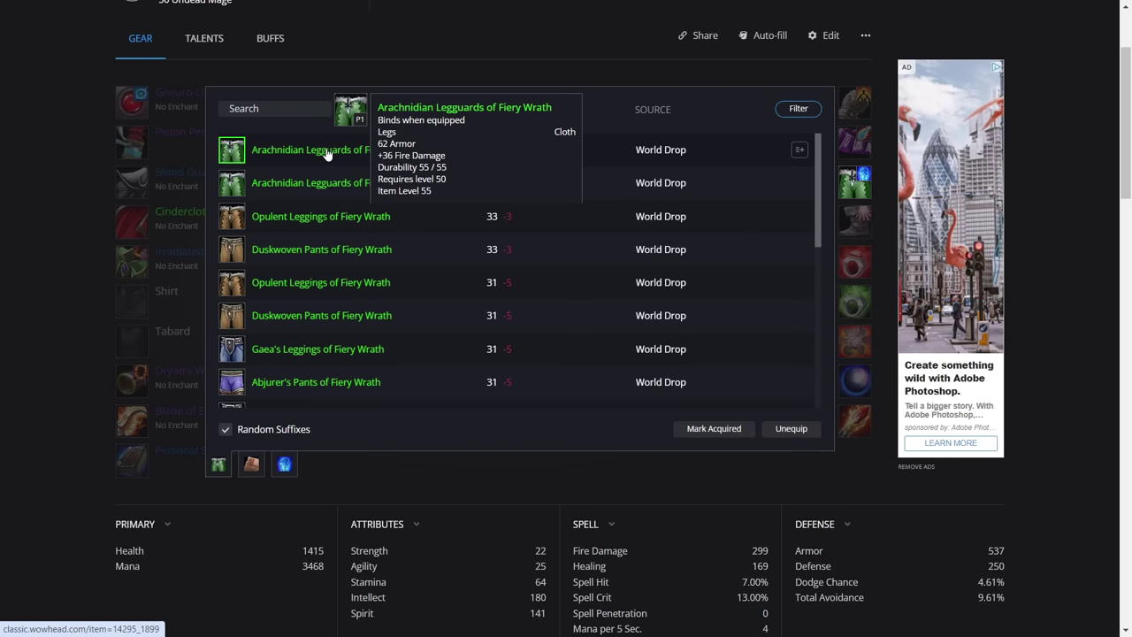
pyautogui.click(264, 432)
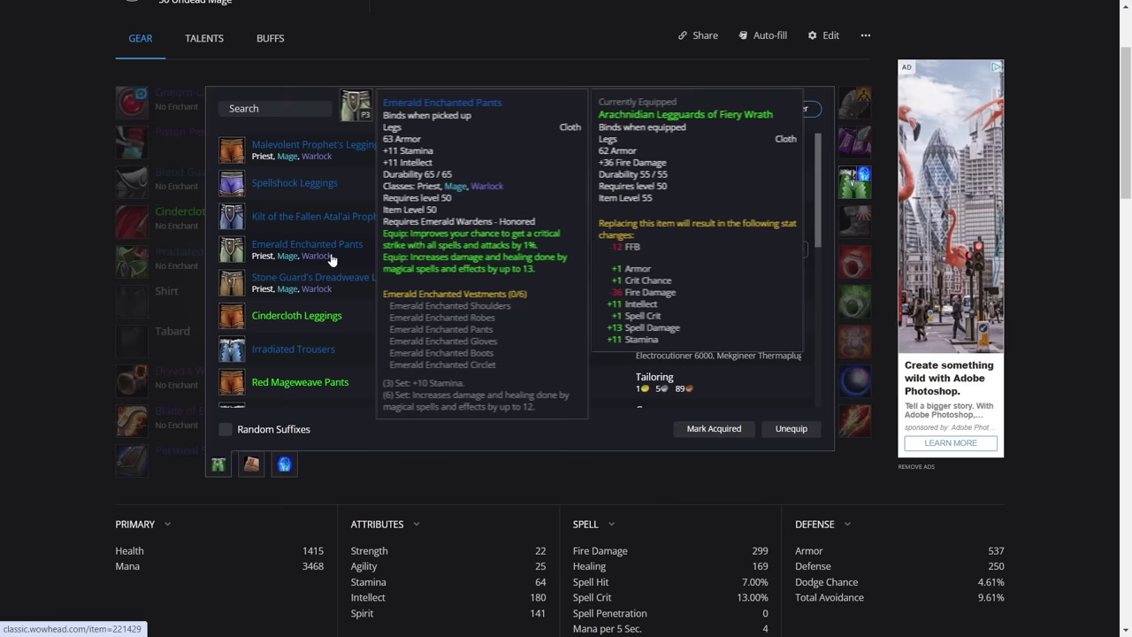
pyautogui.click(337, 254)
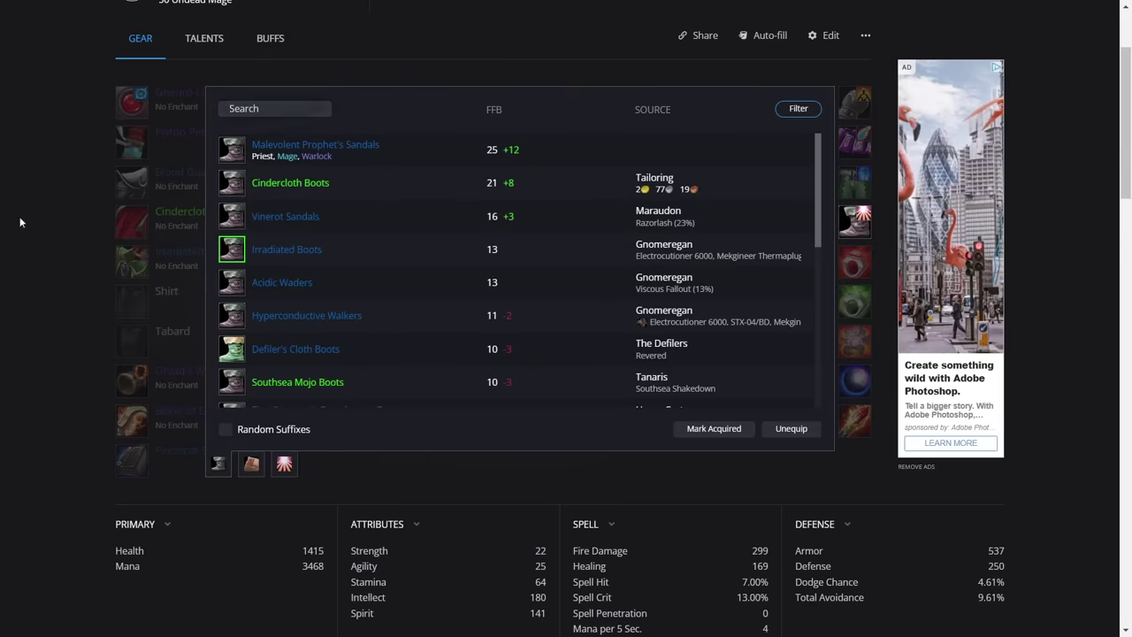
# Step: Leave the boot options and review the ring options around the equipped Emberblood Seal and Cyclopean Band
pyautogui.click(20, 222)
pyautogui.click(854, 259)
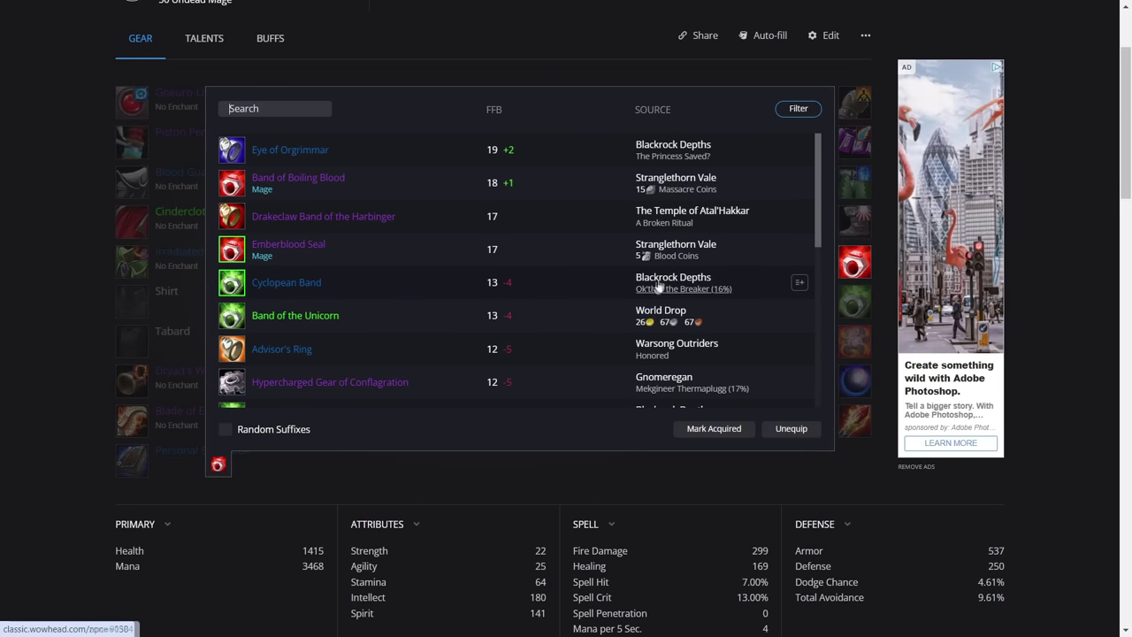
pyautogui.click(319, 291)
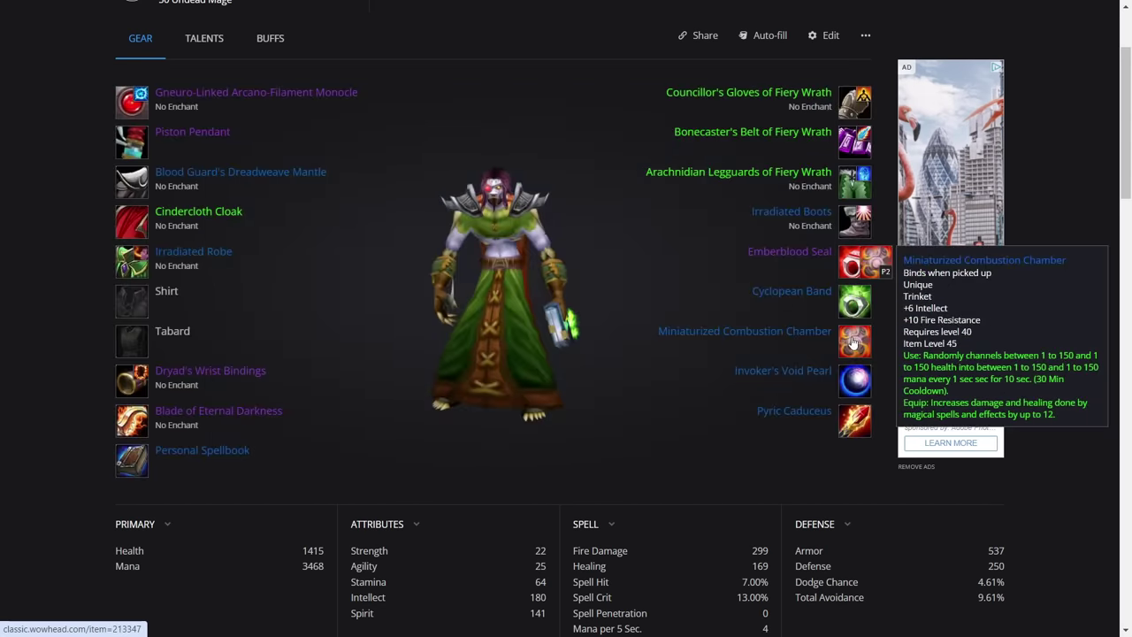
# Step: Review the trinket alternatives to Miniaturized Combustion Chamber and keep Pyric Caduceus as the wand
pyautogui.click(854, 341)
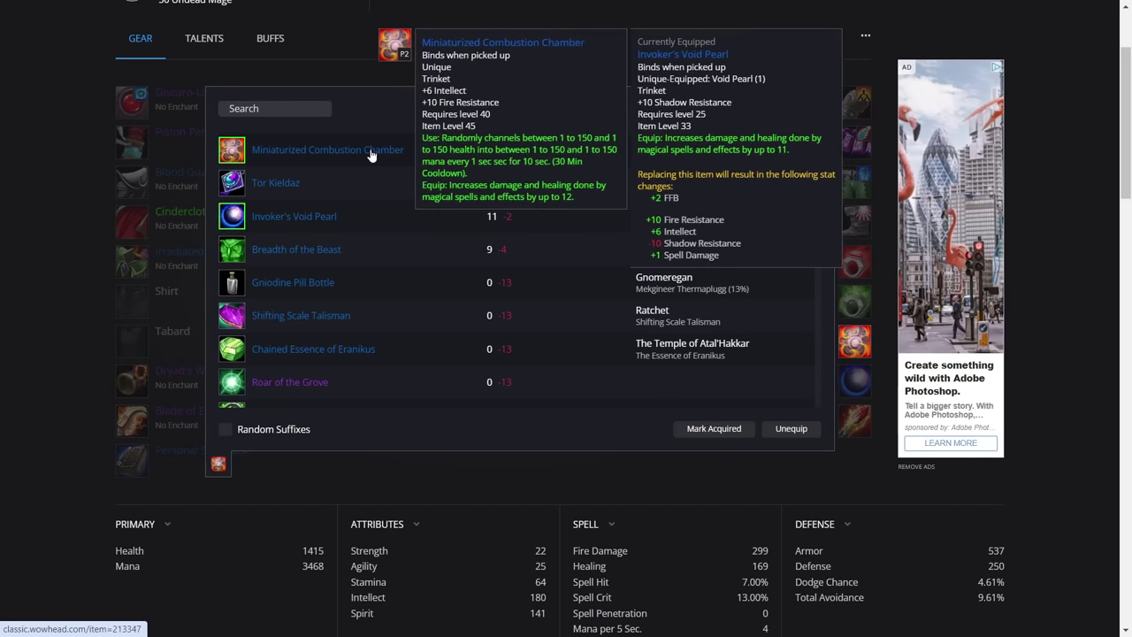
pyautogui.scroll(-2, 299, 249)
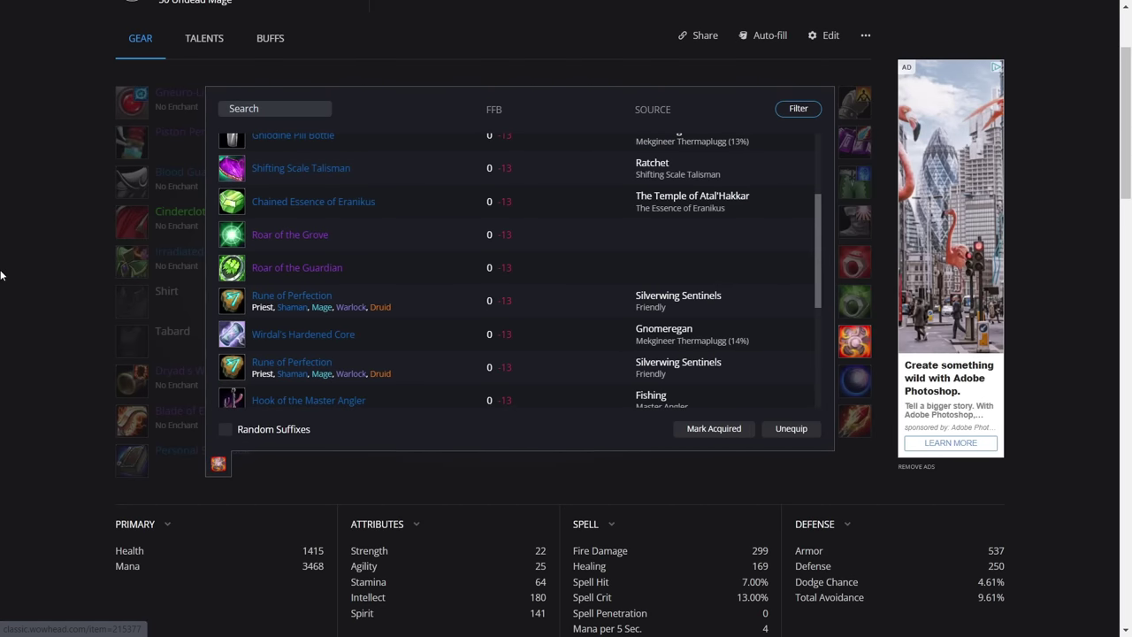
pyautogui.scroll(2, 354, 243)
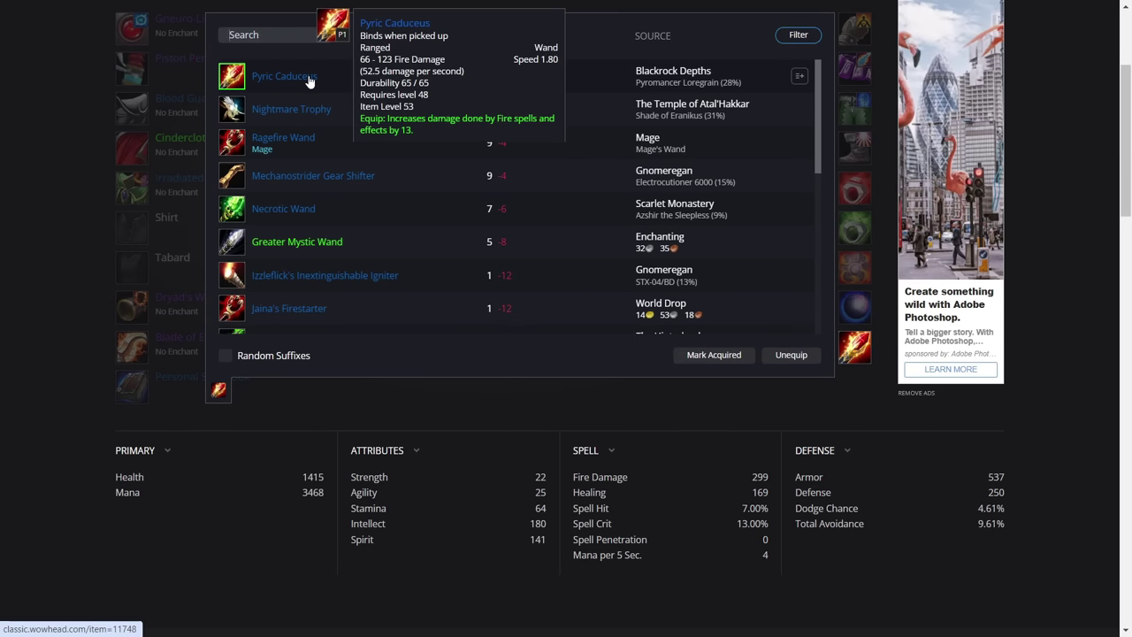
pyautogui.click(283, 77)
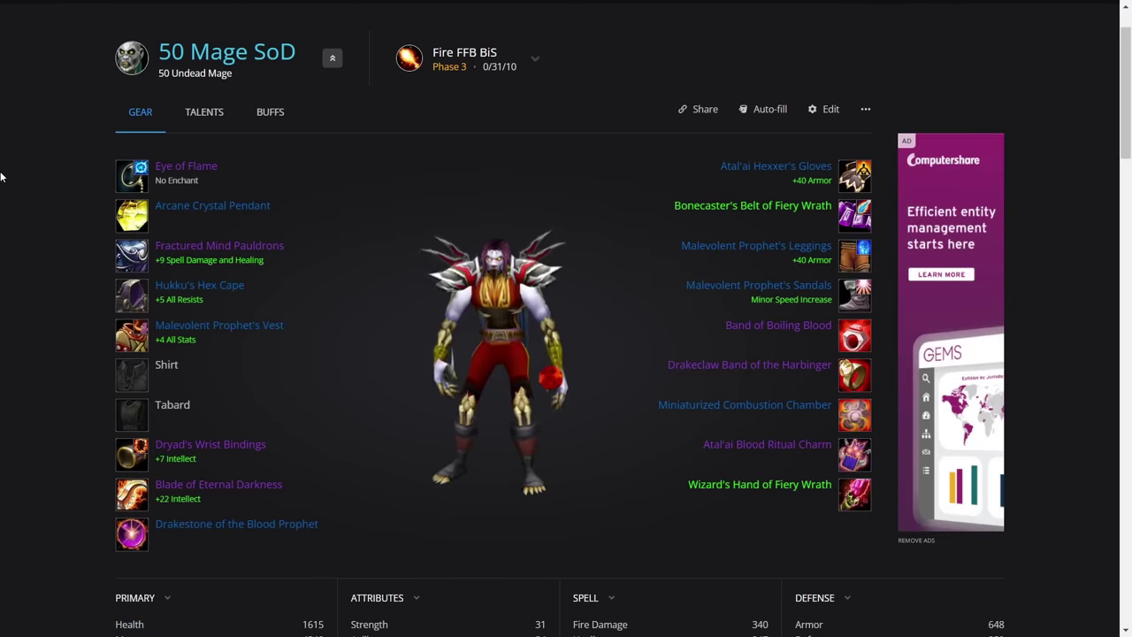
# Step: Compare Hakkari Shroud with Eye of Flame in the Fire FFB BiS set and equip Hakkari Shroud in the head slot
pyautogui.click(120, 186)
pyautogui.moveTo(260, 218)
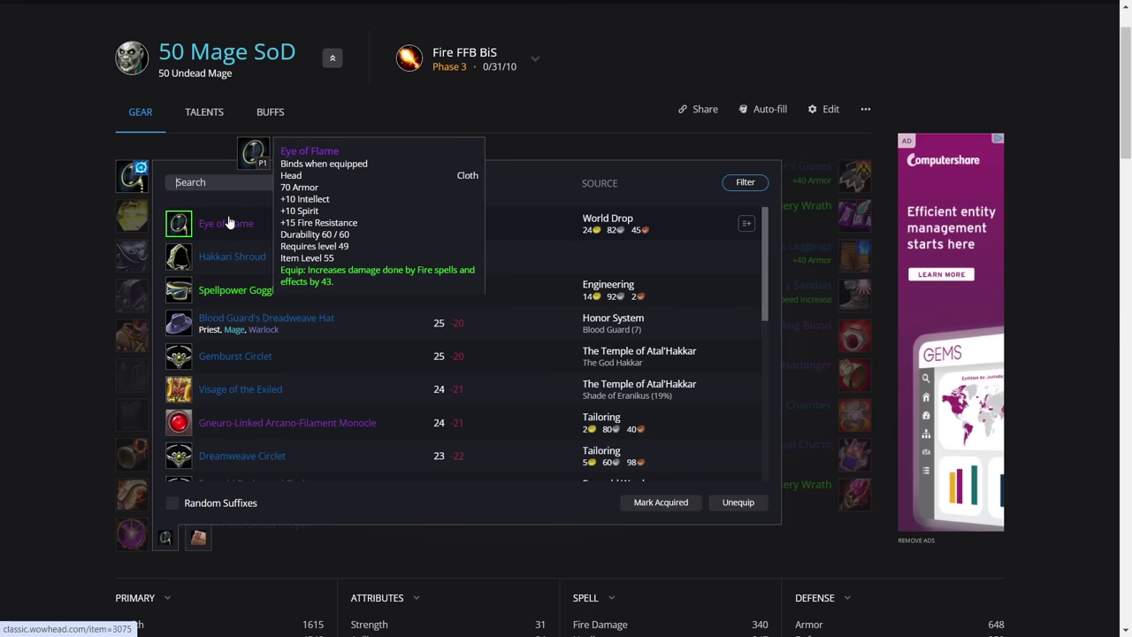
pyautogui.moveTo(231, 264)
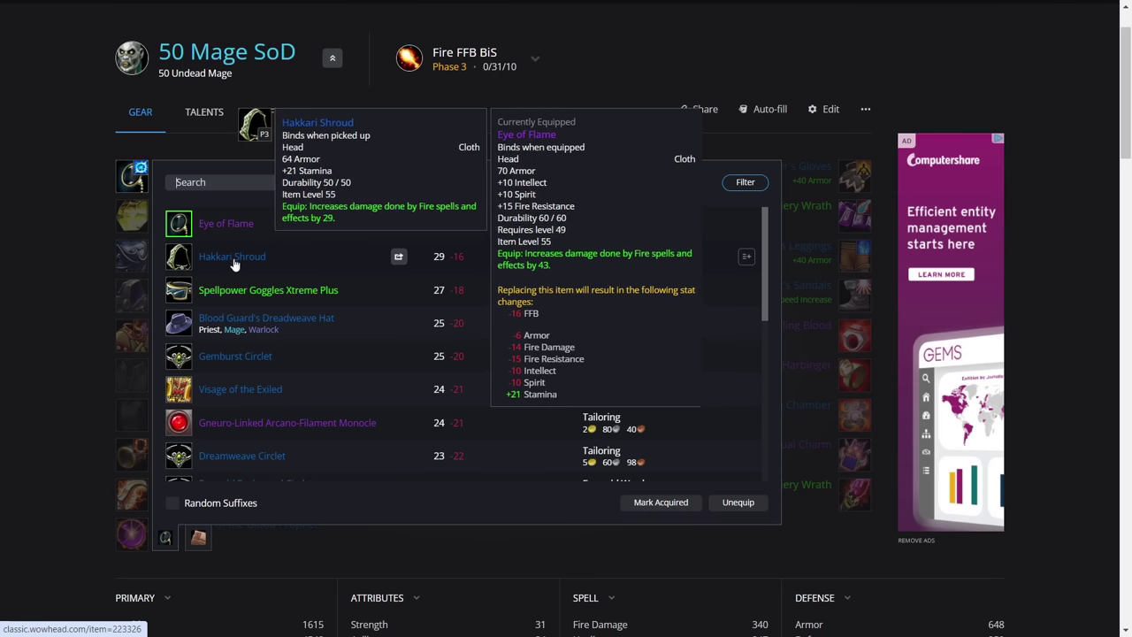
pyautogui.click(232, 257)
pyautogui.click(132, 177)
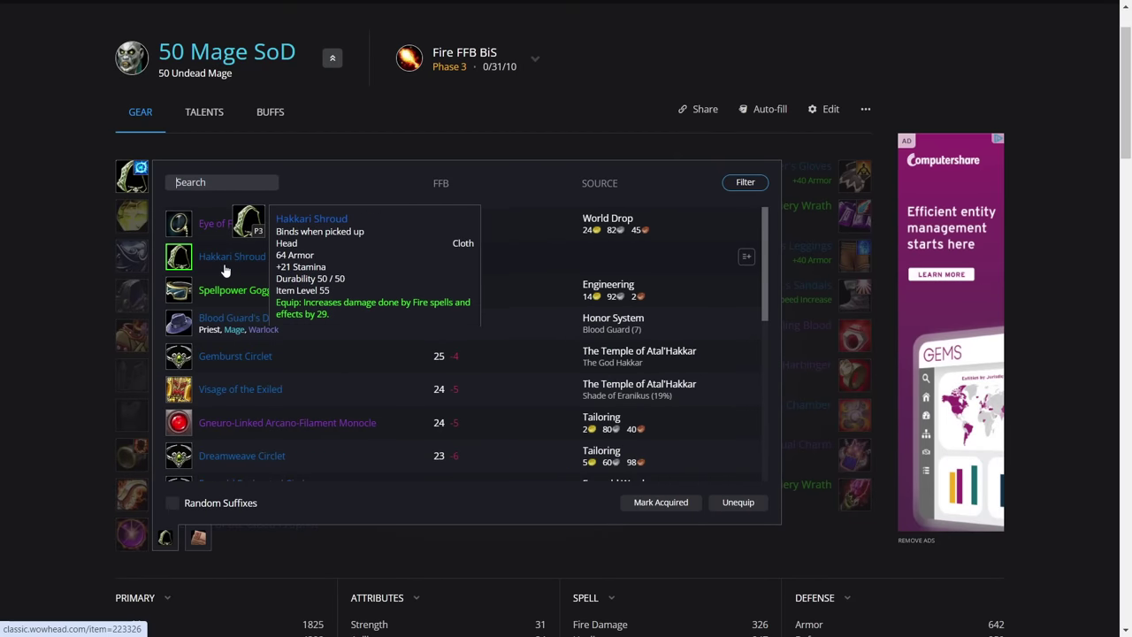
pyautogui.click(26, 252)
# Step: Review the neck options in the BiS set and keep Arcane Crystal Pendant
pyautogui.click(125, 209)
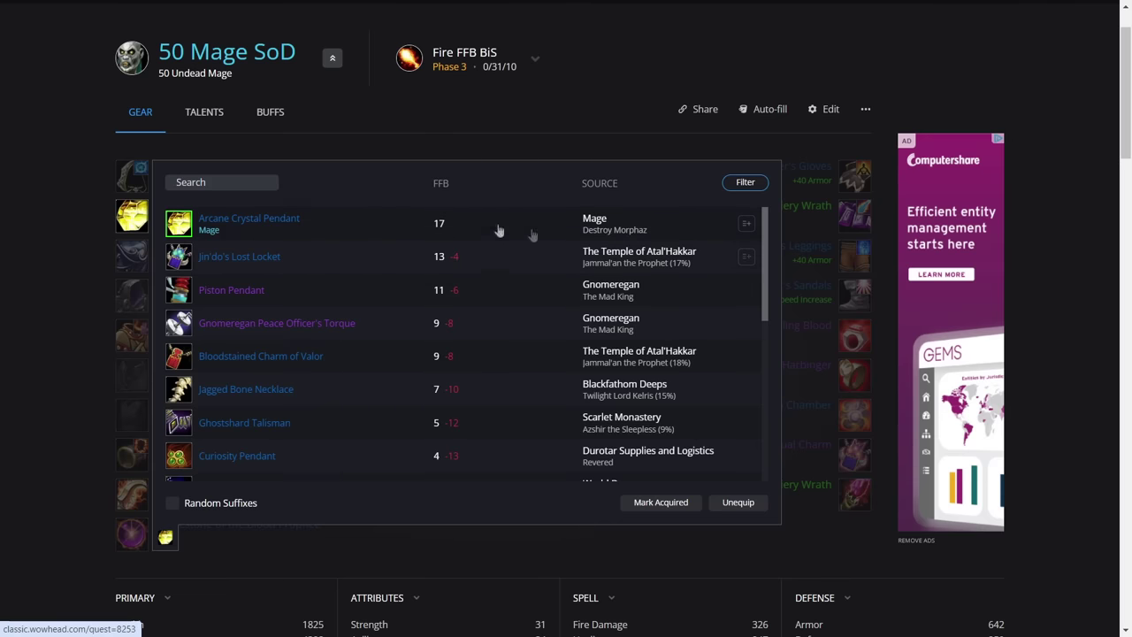
pyautogui.moveTo(255, 228)
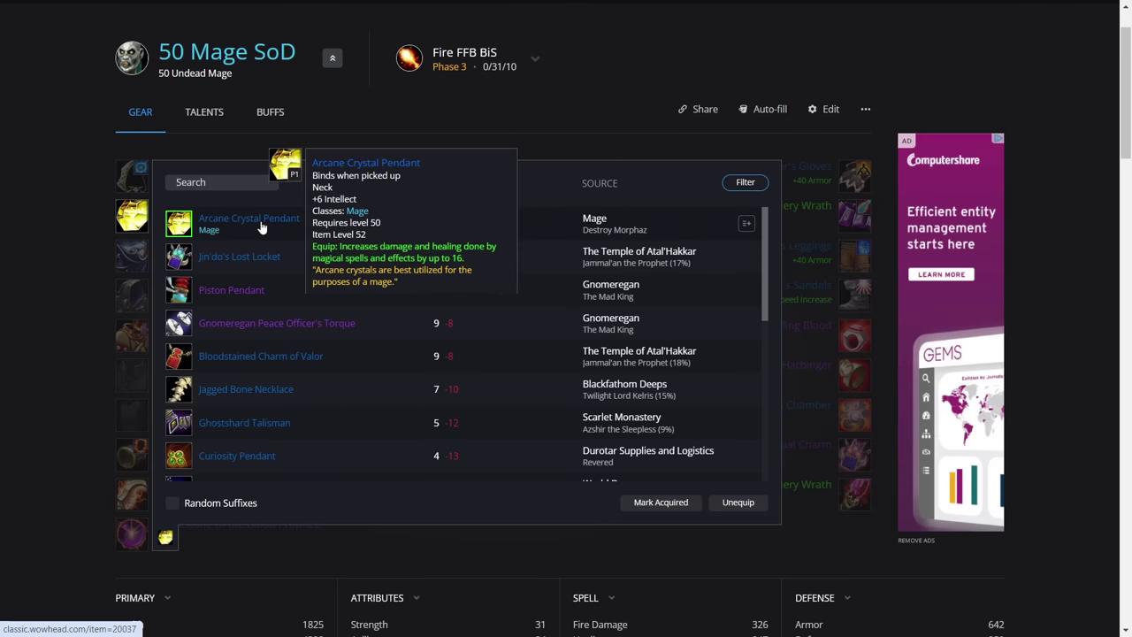
pyautogui.click(255, 227)
# Step: Examine Fractured Mind Pauldrons among the shoulder options of the BiS set
pyautogui.scroll(-1, 239, 199)
pyautogui.click(245, 195)
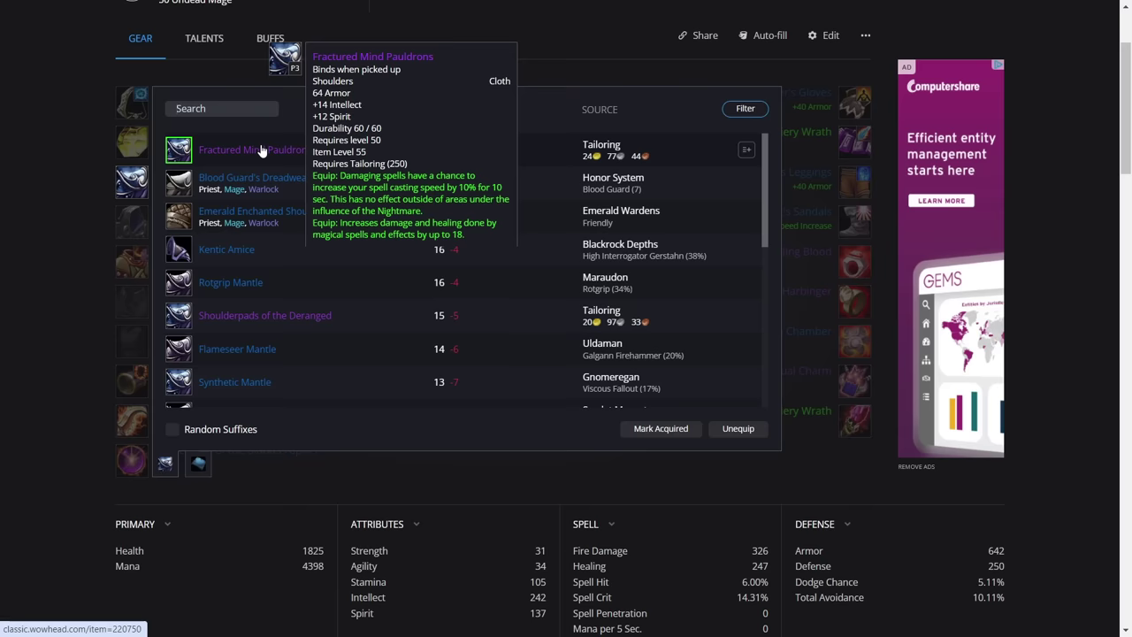
pyautogui.click(27, 179)
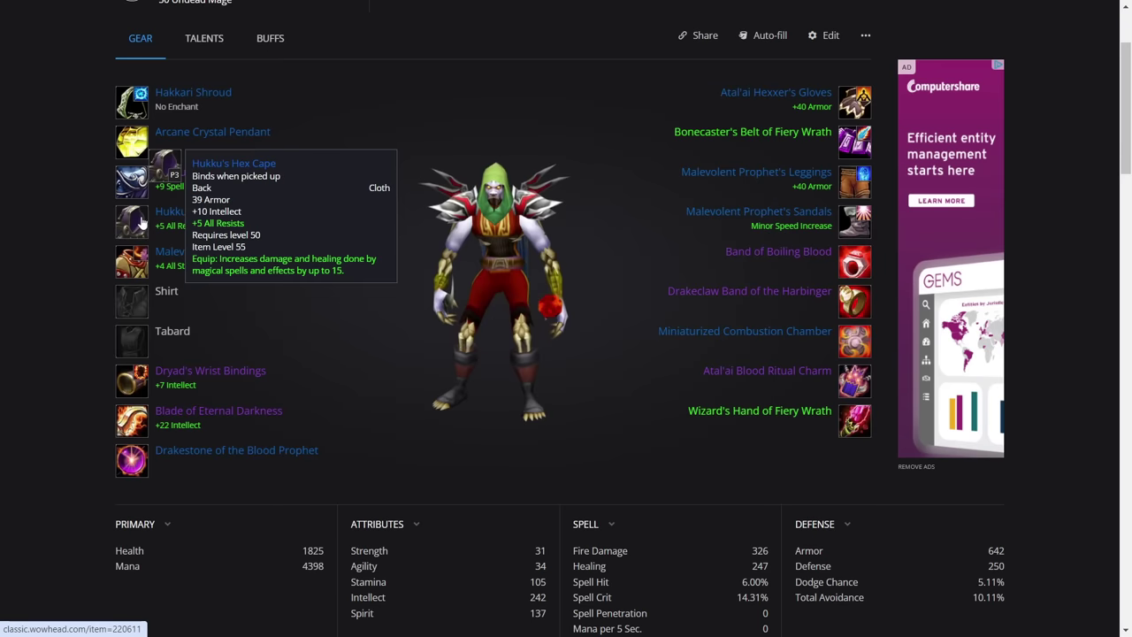
# Step: Review Hukku's Hex Cape among the back options and compare Garments of the Atal'ai Prophet with the equipped Malevolent Prophet's Vest
pyautogui.click(131, 221)
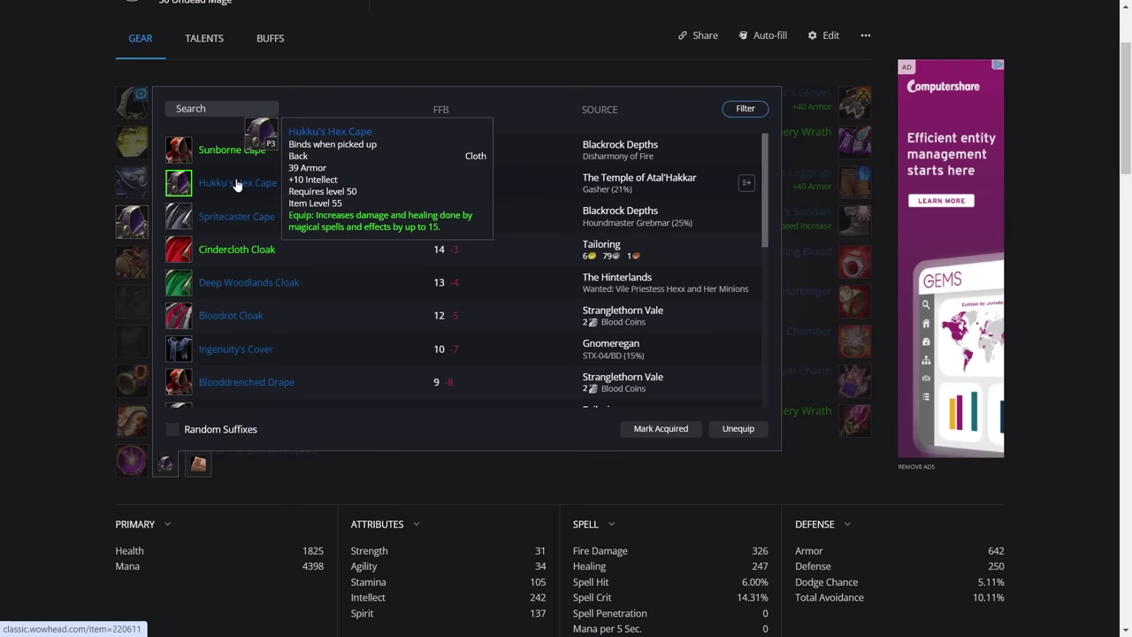
pyautogui.click(5, 197)
pyautogui.click(132, 261)
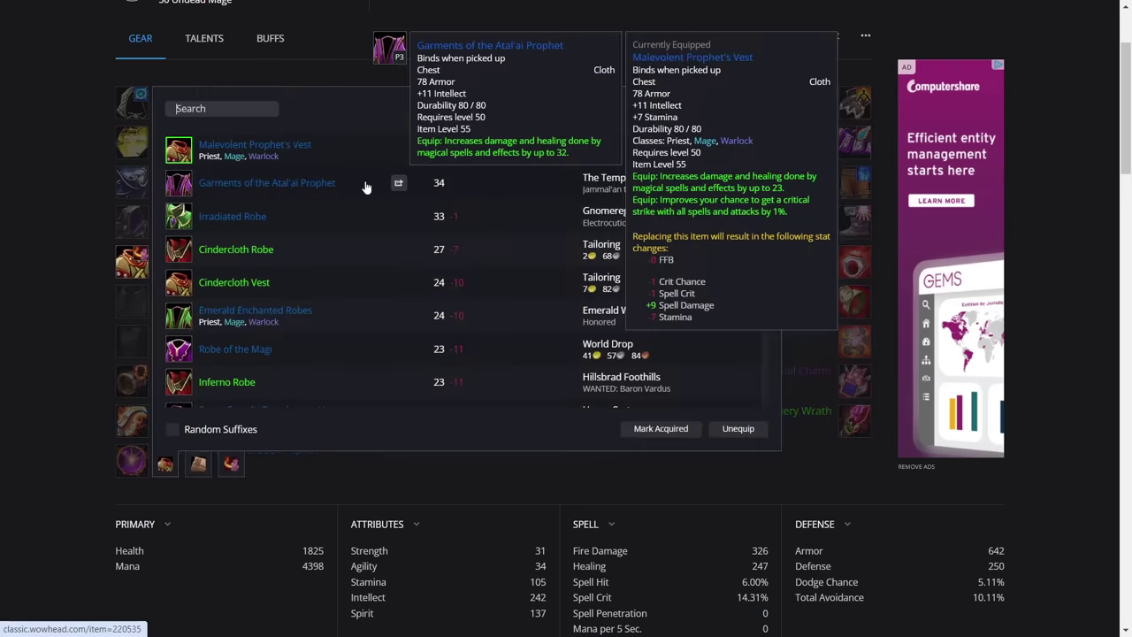
pyautogui.click(259, 144)
# Step: Include random-suffix items in the wrist options and compare Celestial Bindings of Fiery Wrath with the equipped Dryad's Wrist Bindings
pyautogui.scroll(-1, 142, 354)
pyautogui.click(132, 380)
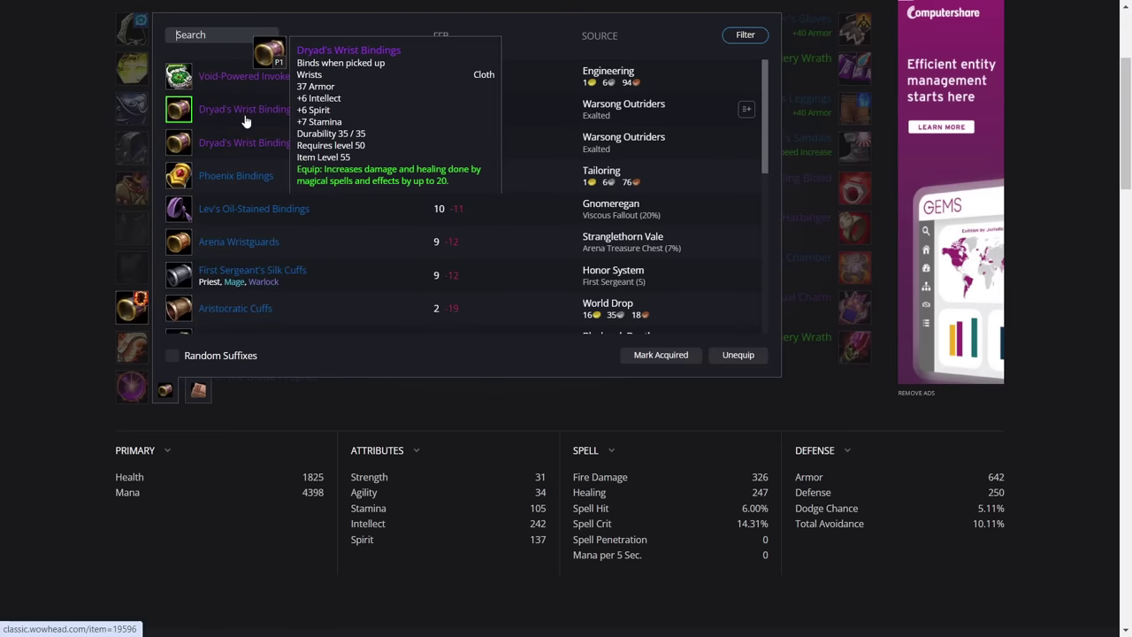
pyautogui.click(172, 355)
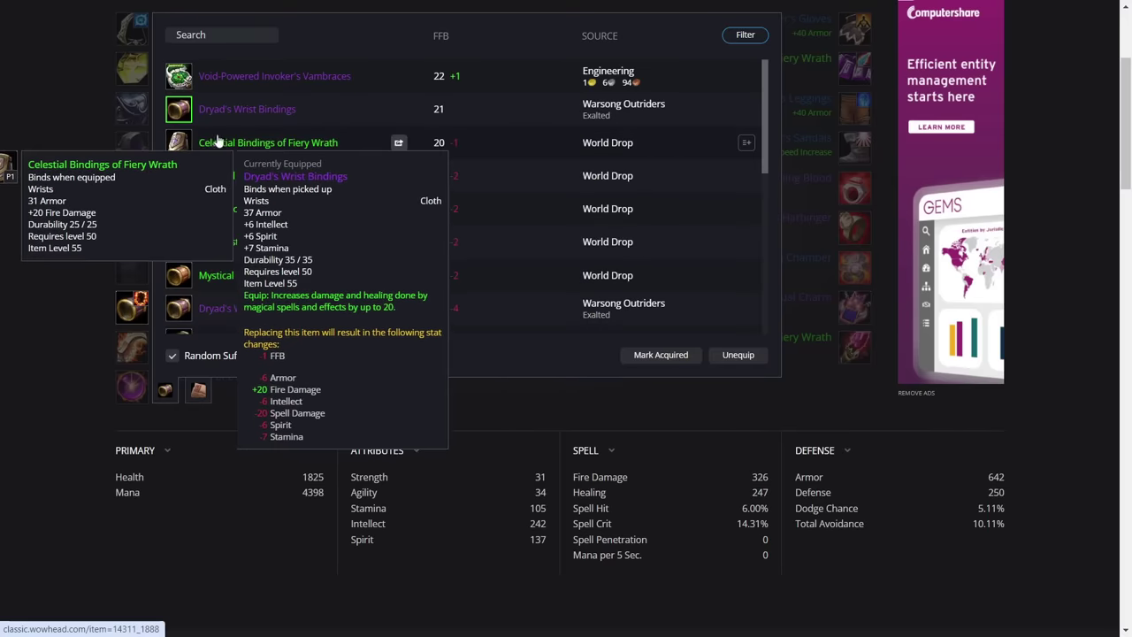
pyautogui.click(294, 144)
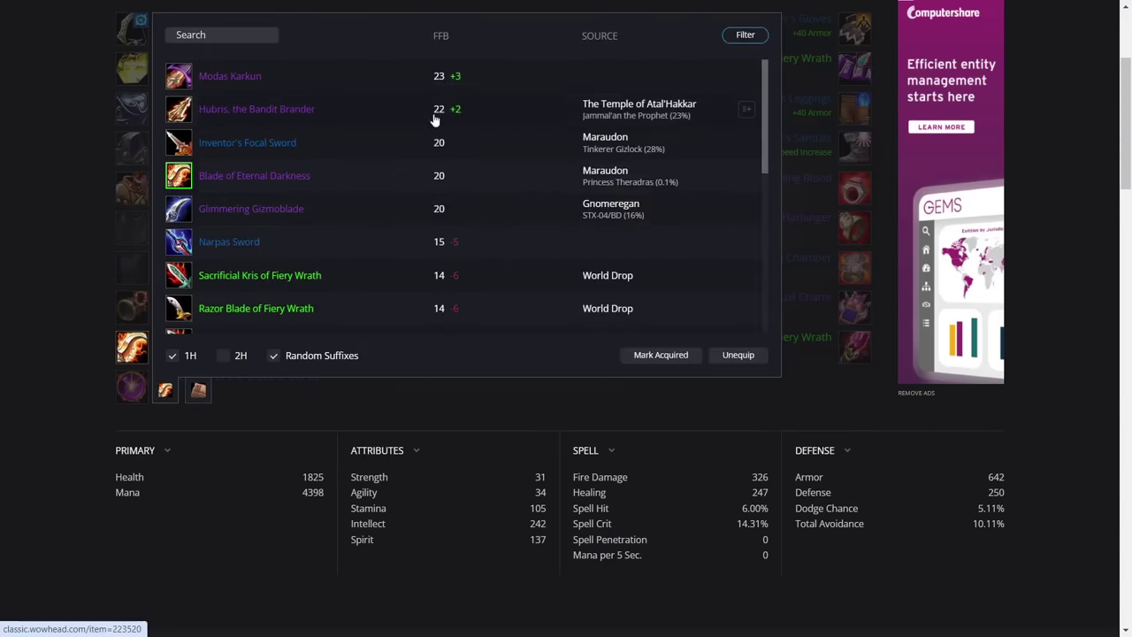
# Step: Compare Modas Karkun with the equipped Blade of Eternal Darkness and review Drakestone of the Blood Prophet among the off-hand options
pyautogui.scroll(1, 272, 255)
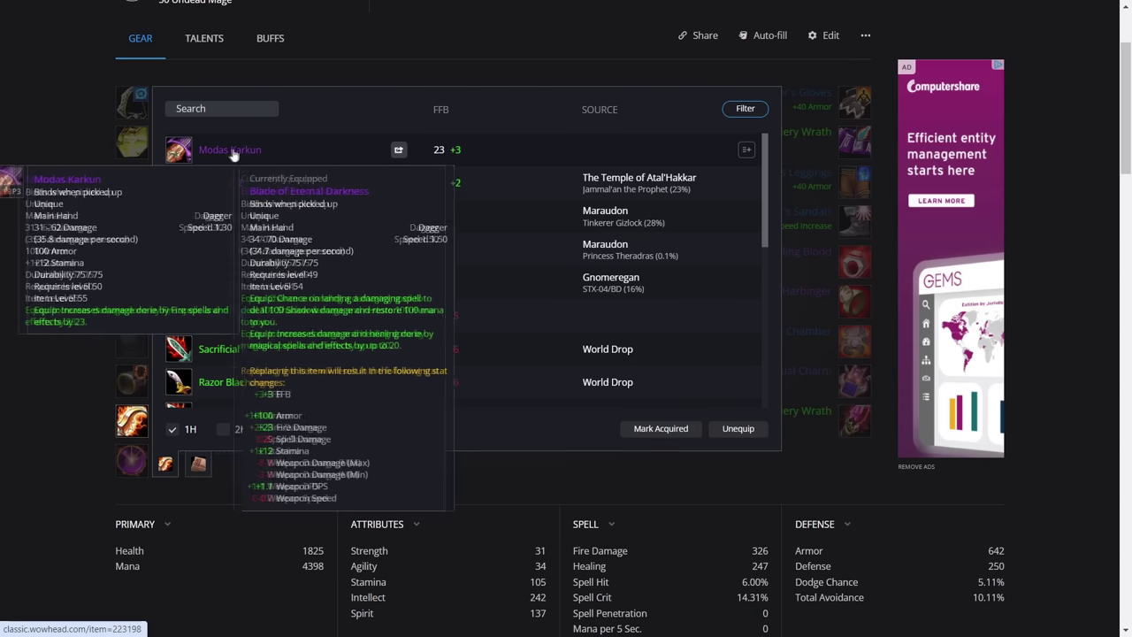
pyautogui.click(226, 155)
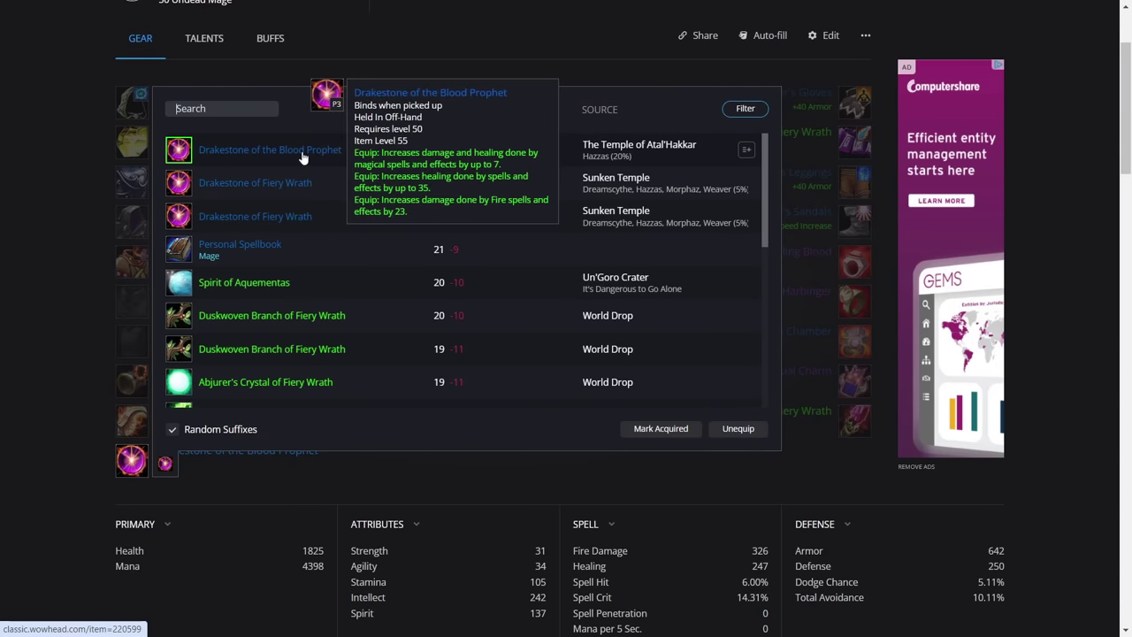
pyautogui.click(305, 152)
# Step: Review Atal'ai Hexxer's Gloves among the hand options and compare waist options with and without random suffixes against Bonecaster's Belt of Fiery Wrath
pyautogui.click(855, 101)
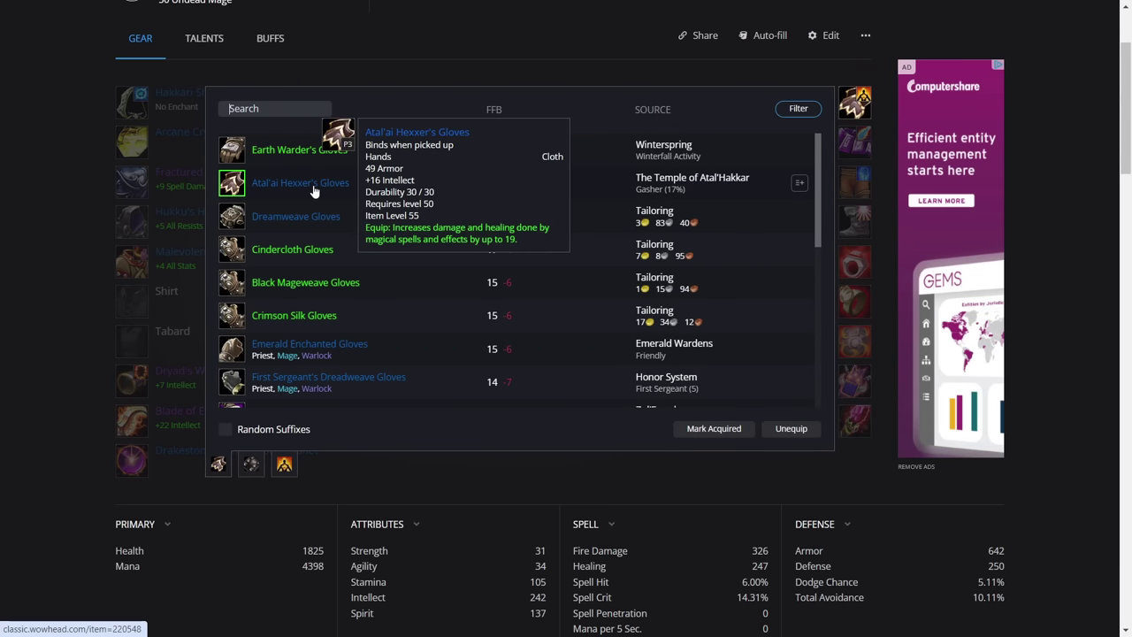
pyautogui.click(471, 36)
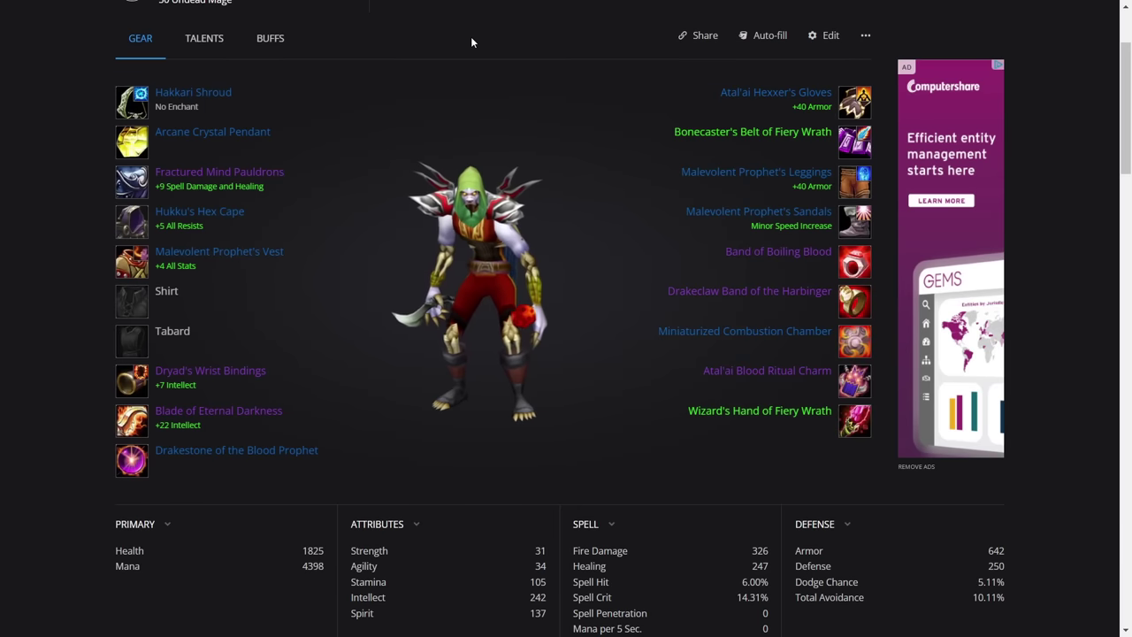
pyautogui.click(849, 143)
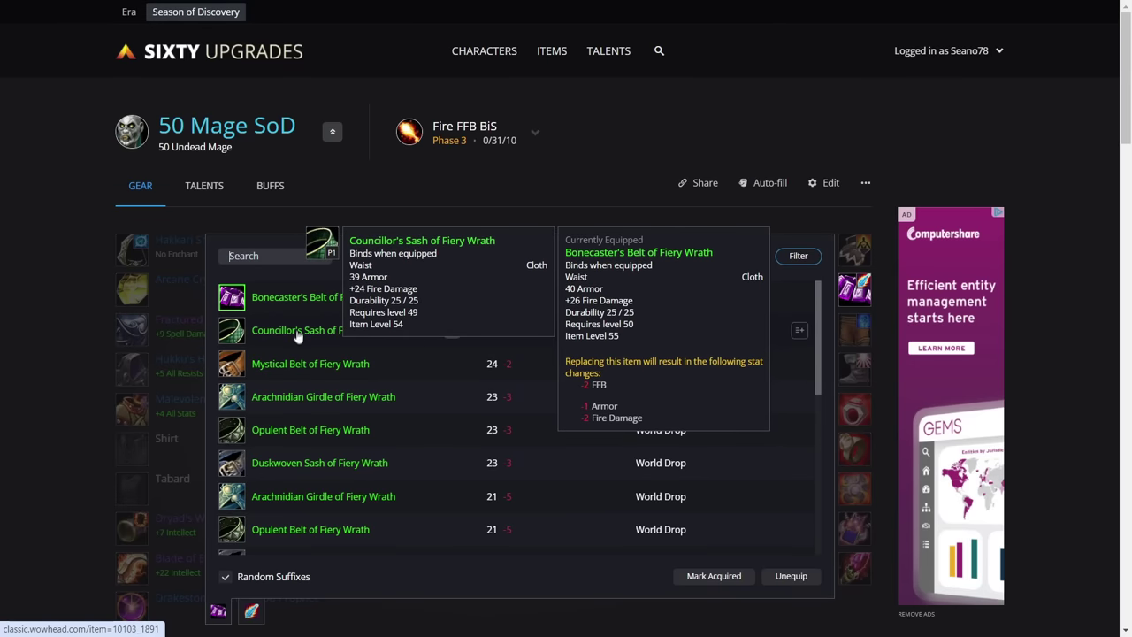
pyautogui.click(225, 577)
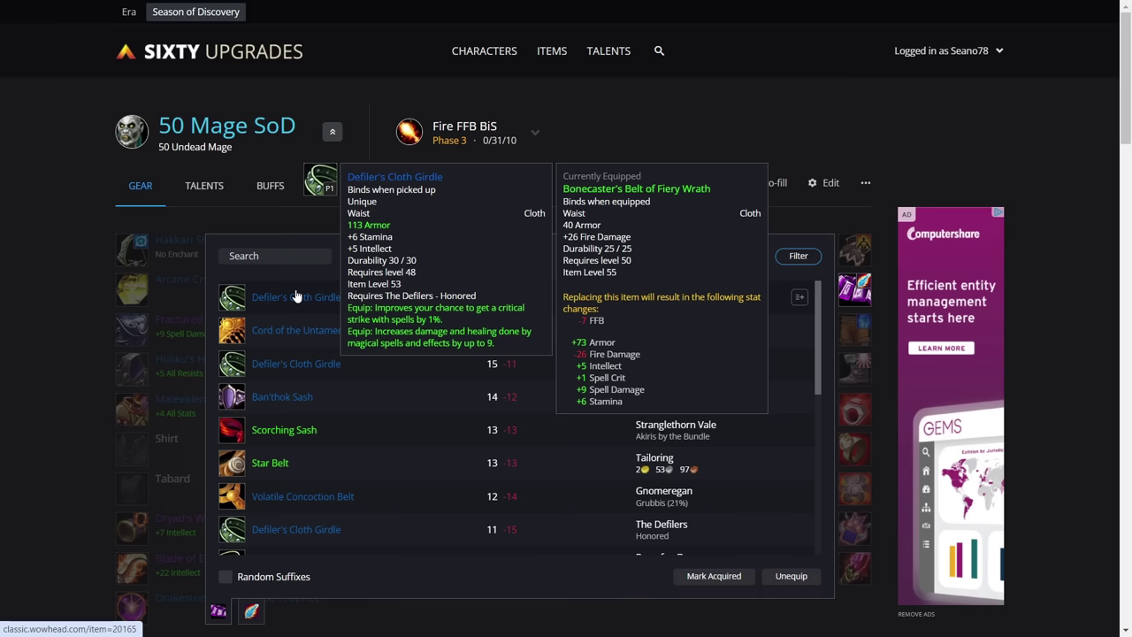
pyautogui.click(261, 580)
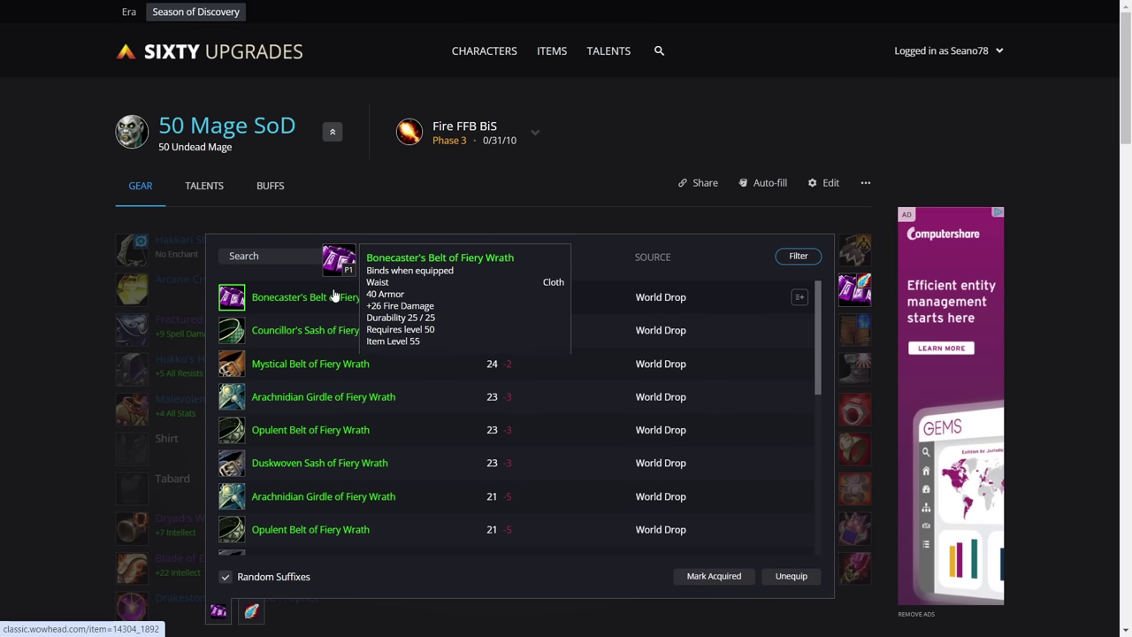
pyautogui.click(624, 153)
# Step: Review Malevolent Prophet's Leggings among the leg options and Malevolent Prophet's Sandals among the feet options
pyautogui.click(850, 328)
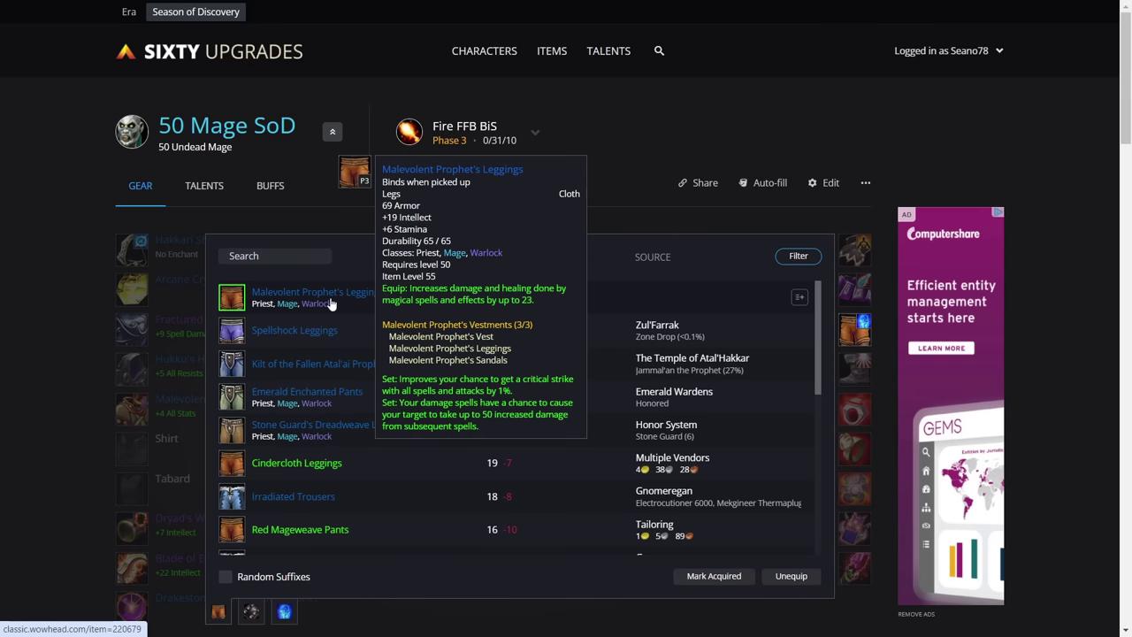
pyautogui.click(637, 213)
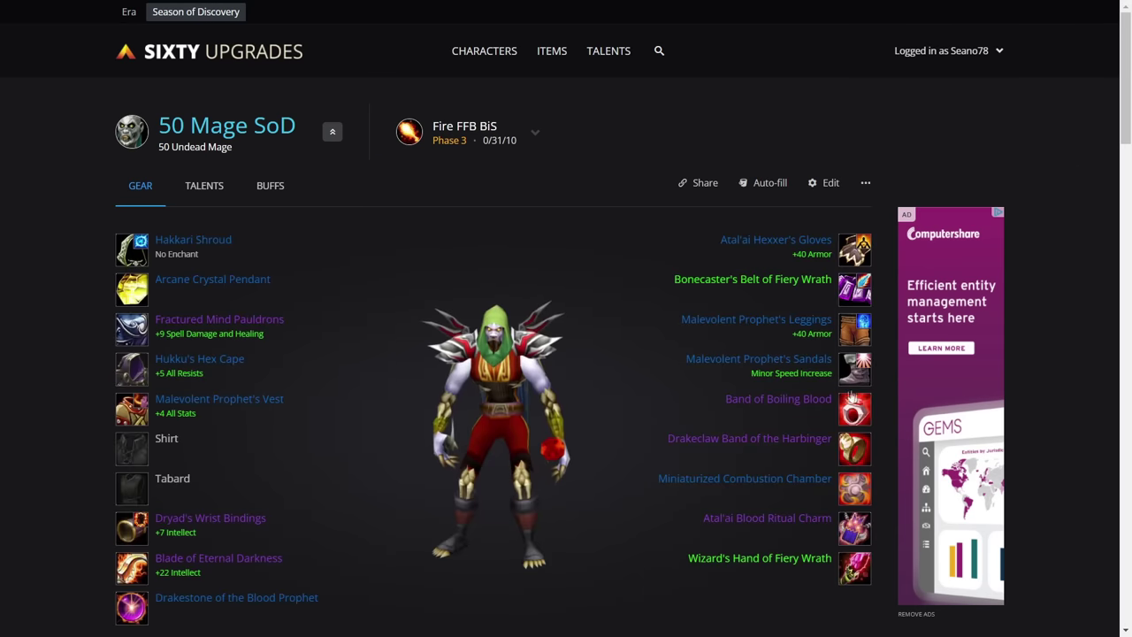
pyautogui.click(854, 367)
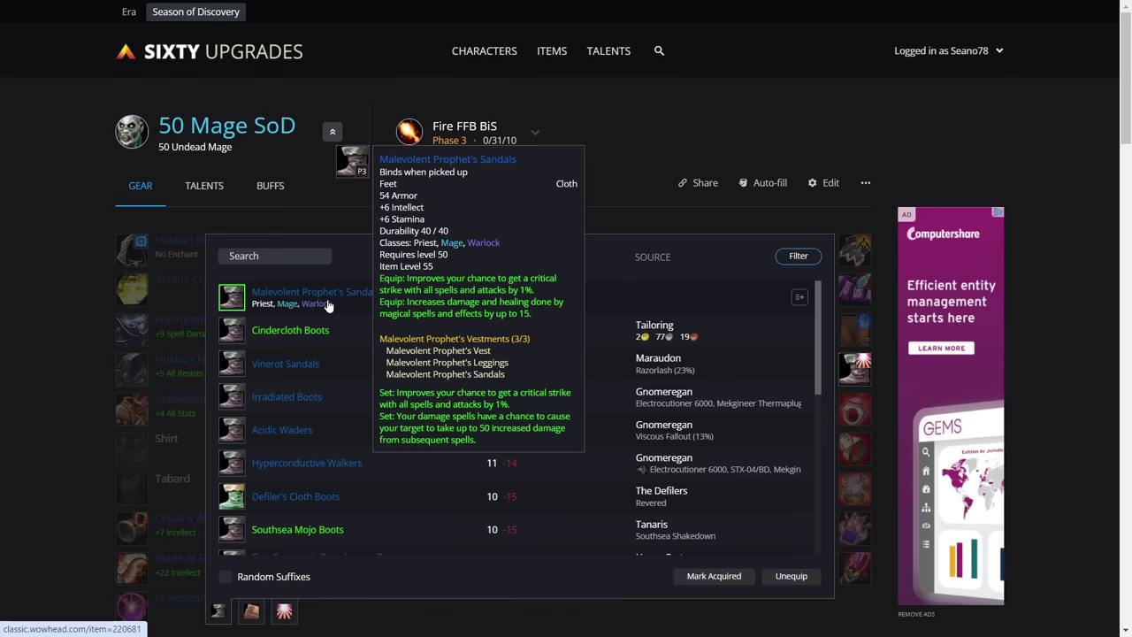
pyautogui.click(327, 305)
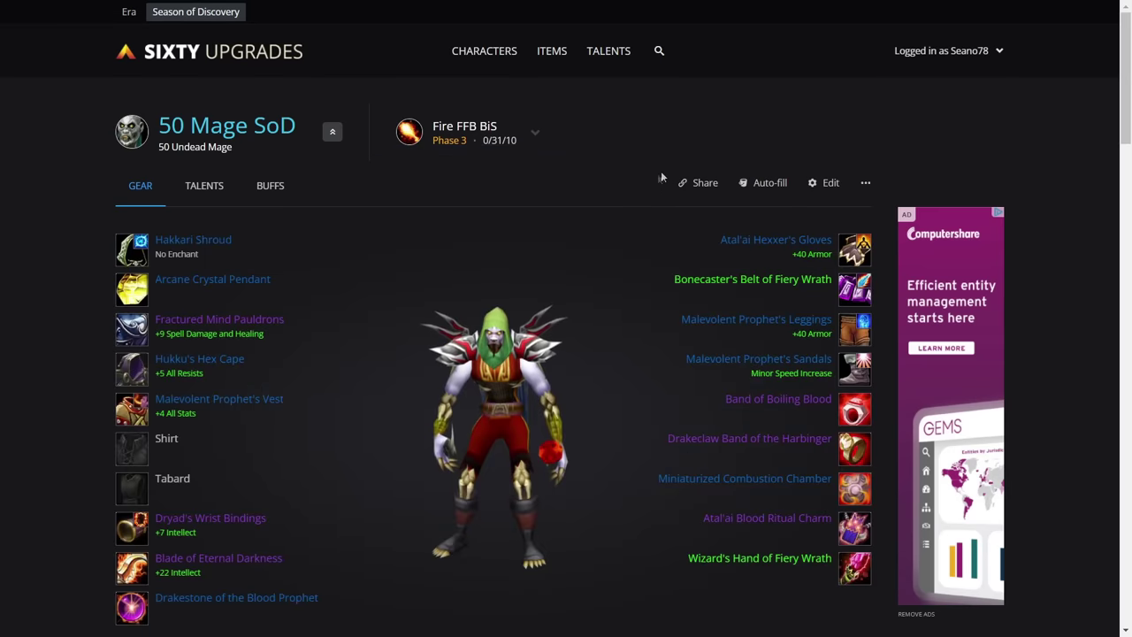
# Step: Compare Band of Boiling Blood with Drakeclaw Band of the Harbinger among the first ring slot's options
pyautogui.click(851, 409)
pyautogui.moveTo(284, 333)
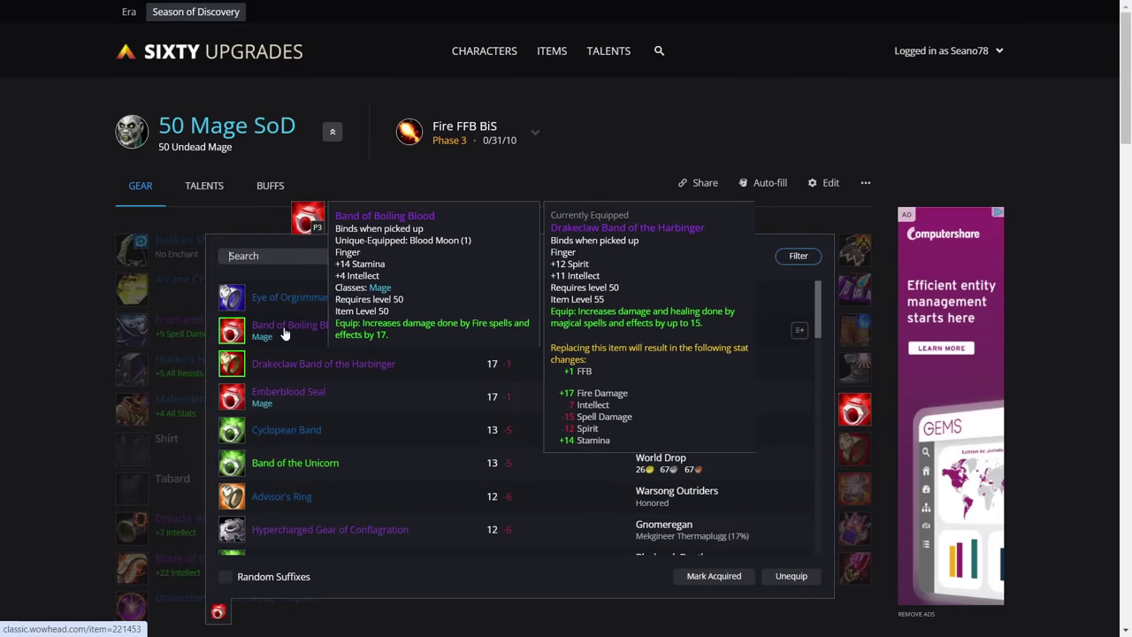
pyautogui.click(285, 332)
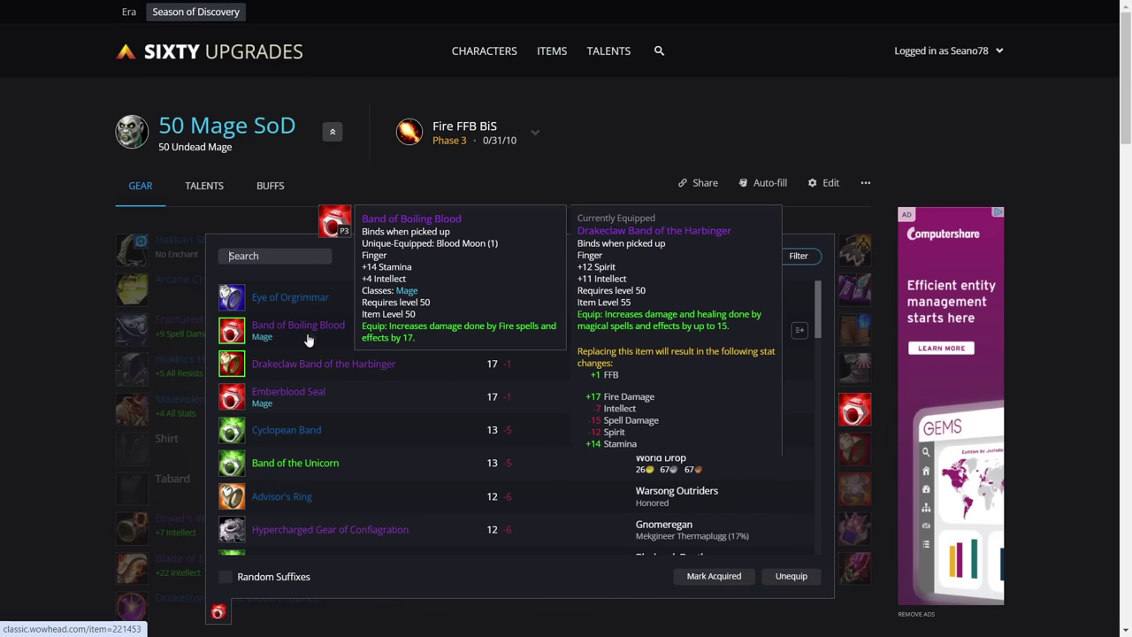
pyautogui.click(550, 141)
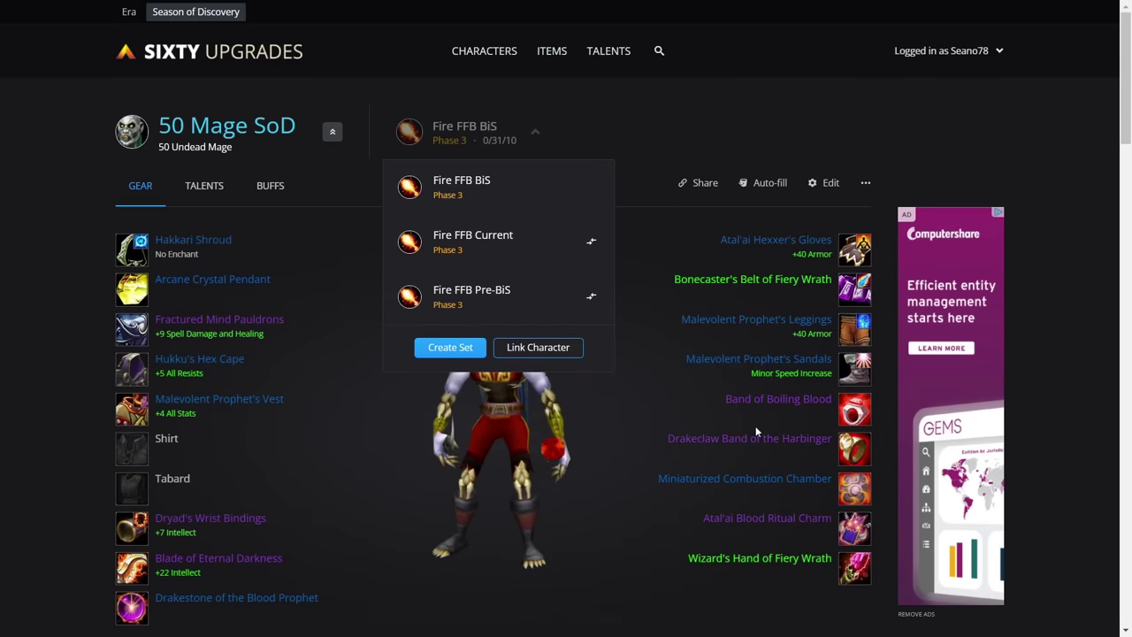
pyautogui.click(677, 196)
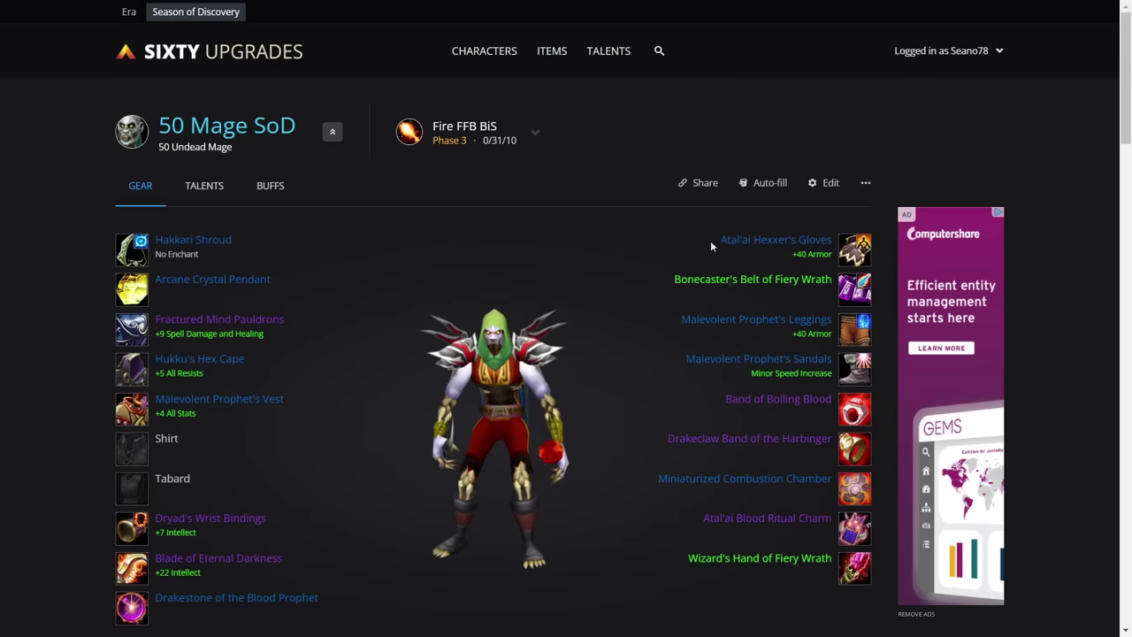
# Step: Search the second ring slot's options for "roar" and compare Roar of the Dream with both equipped rings
pyautogui.click(835, 450)
pyautogui.write('roar')
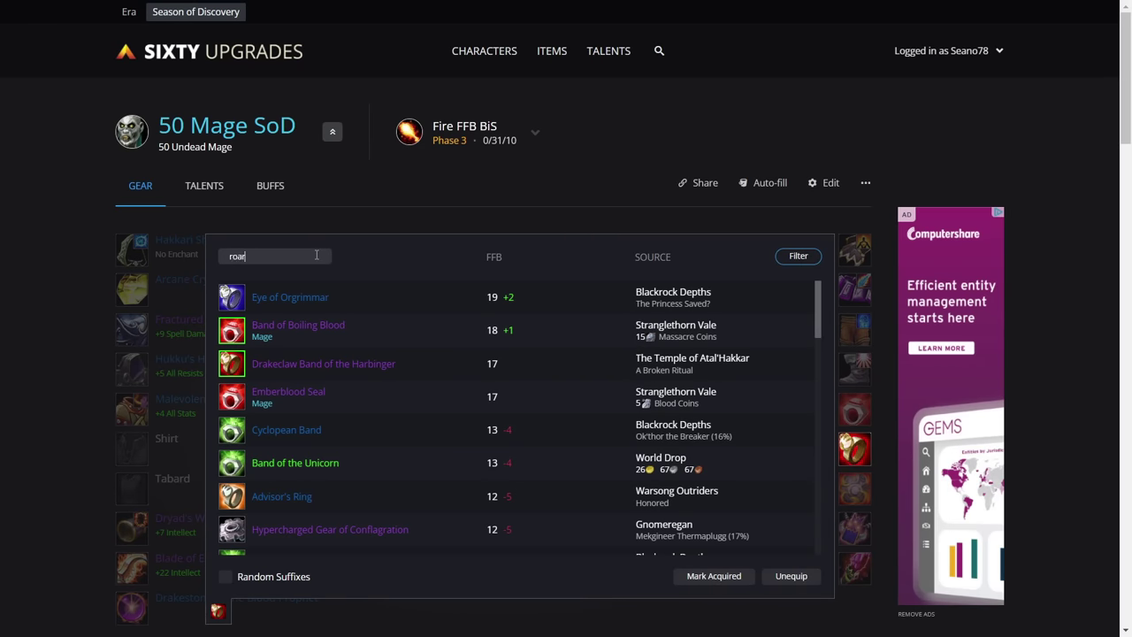
pyautogui.moveTo(288, 305)
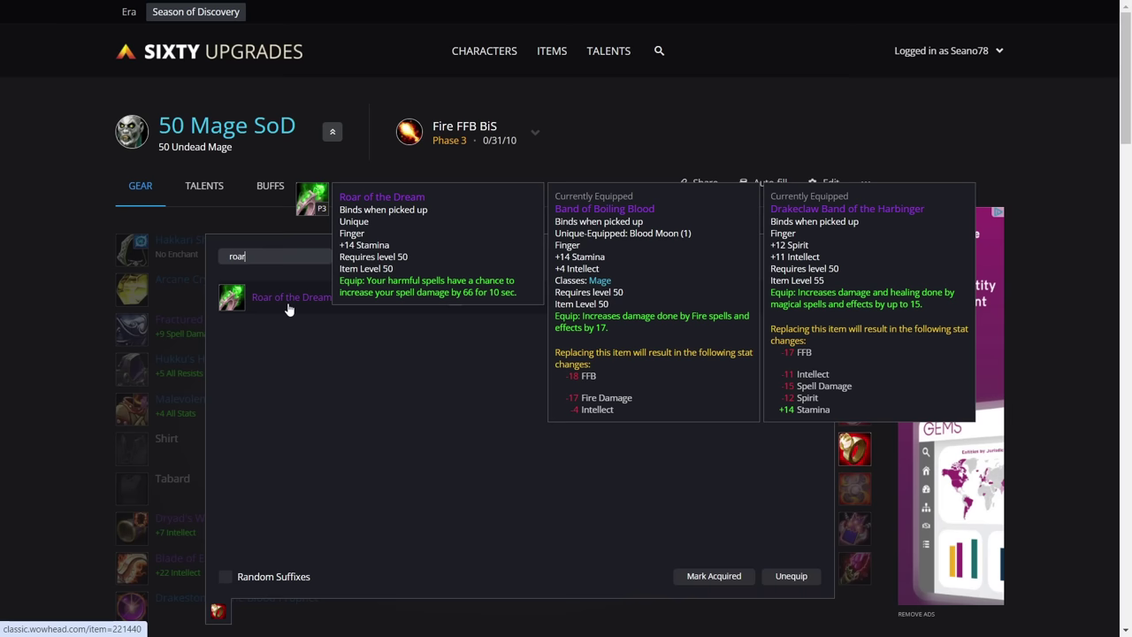
pyautogui.press('Escape')
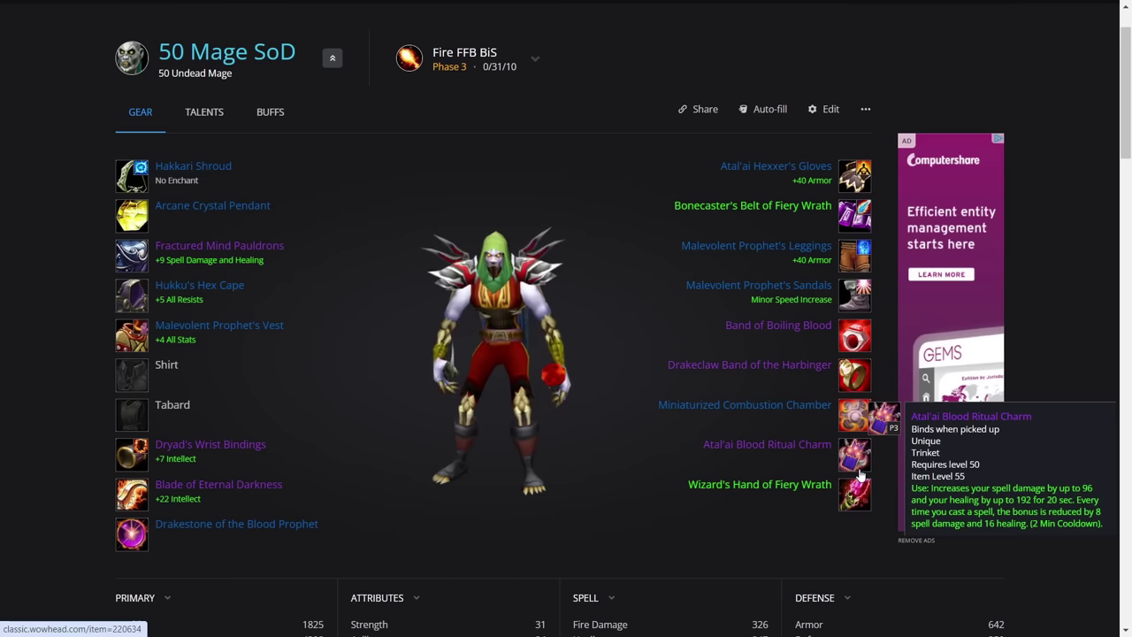
# Step: Compare the ranged options, including random-suffix wands and Pyric Caduceus, with the equipped Wizard's Hand of Fiery Wrath and keep the equipped wand
pyautogui.moveTo(863, 429)
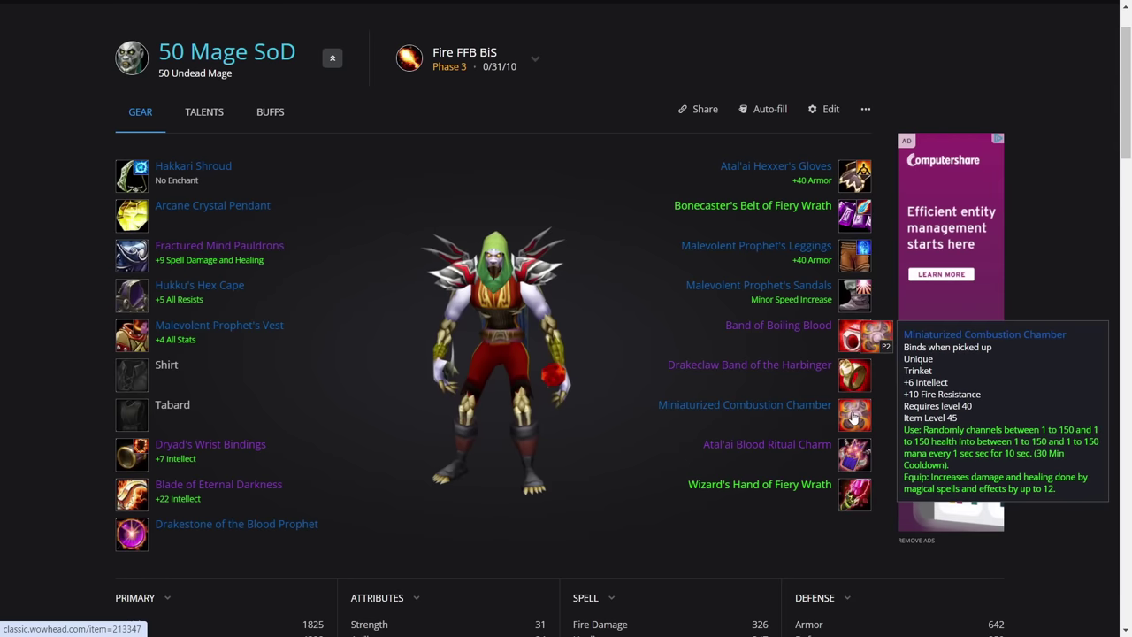
pyautogui.click(854, 494)
pyautogui.click(265, 505)
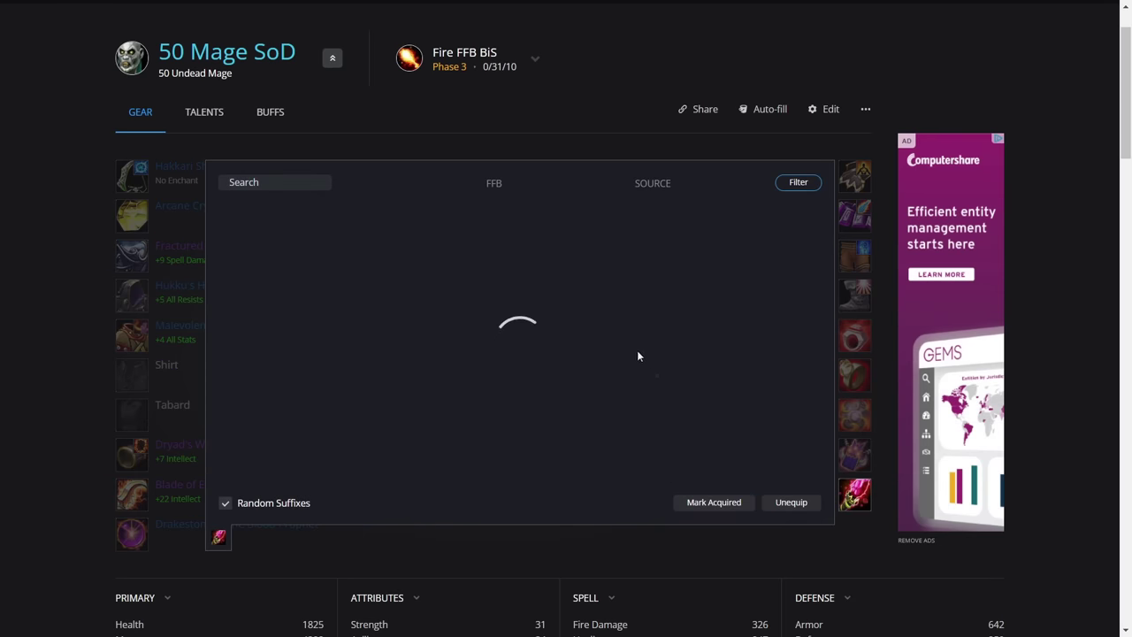
pyautogui.moveTo(417, 230)
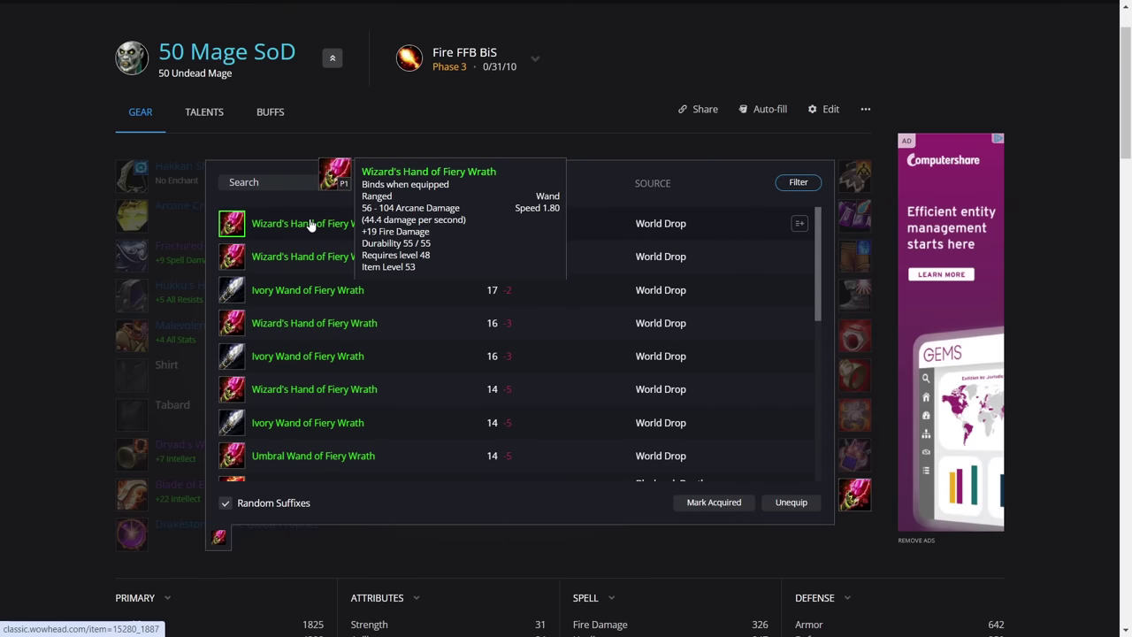
pyautogui.scroll(-2, 404, 266)
pyautogui.scroll(2, 405, 265)
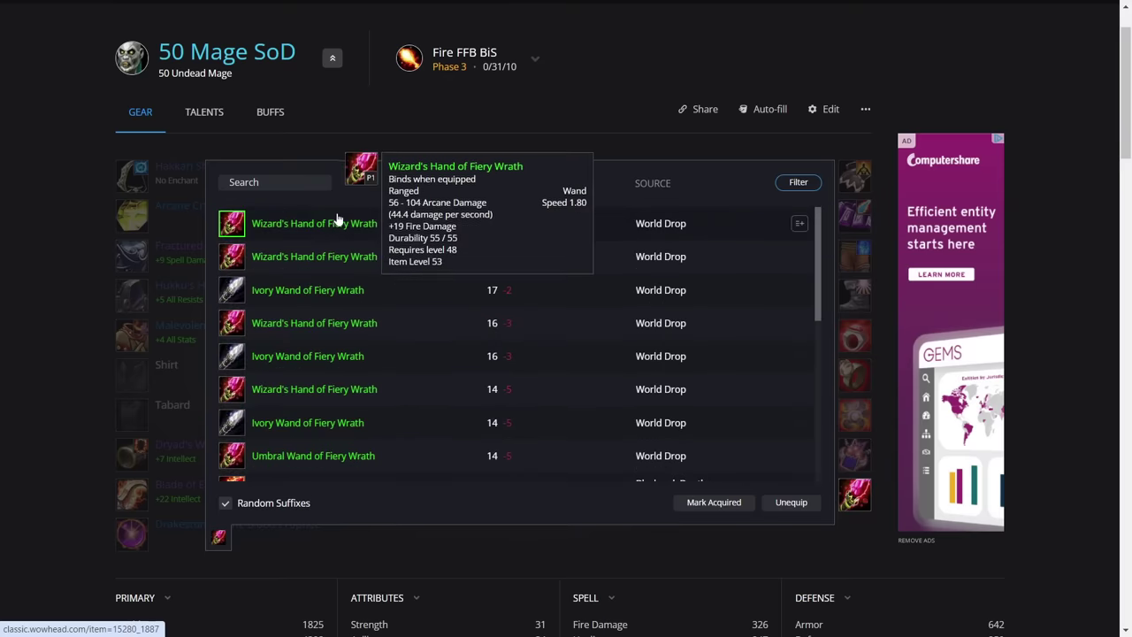
pyautogui.moveTo(270, 256)
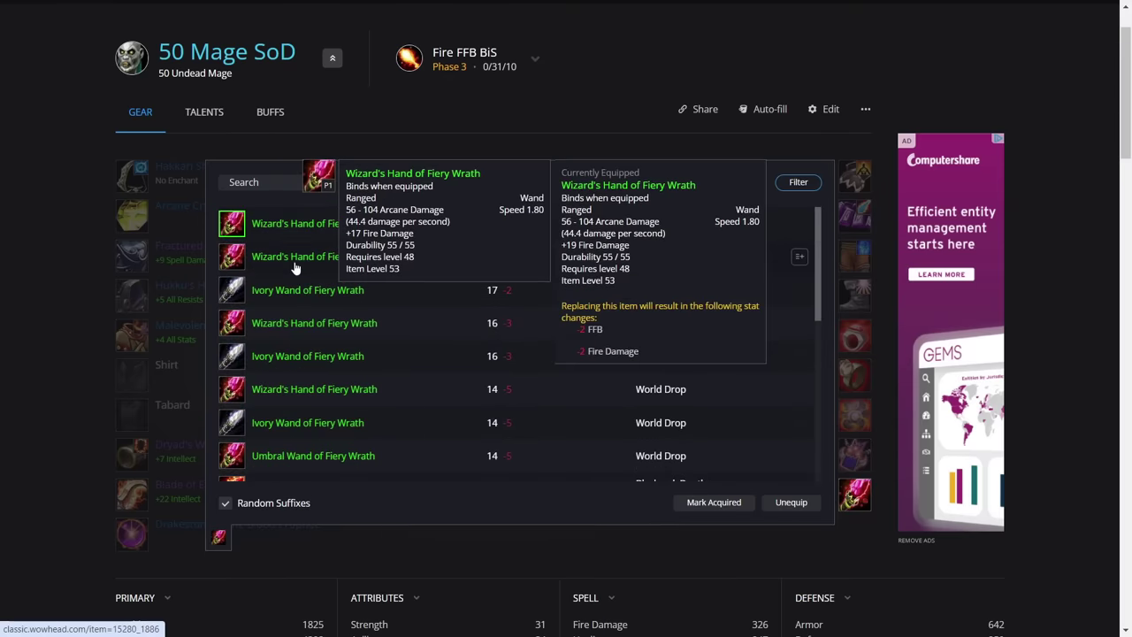
pyautogui.scroll(-1, 305, 252)
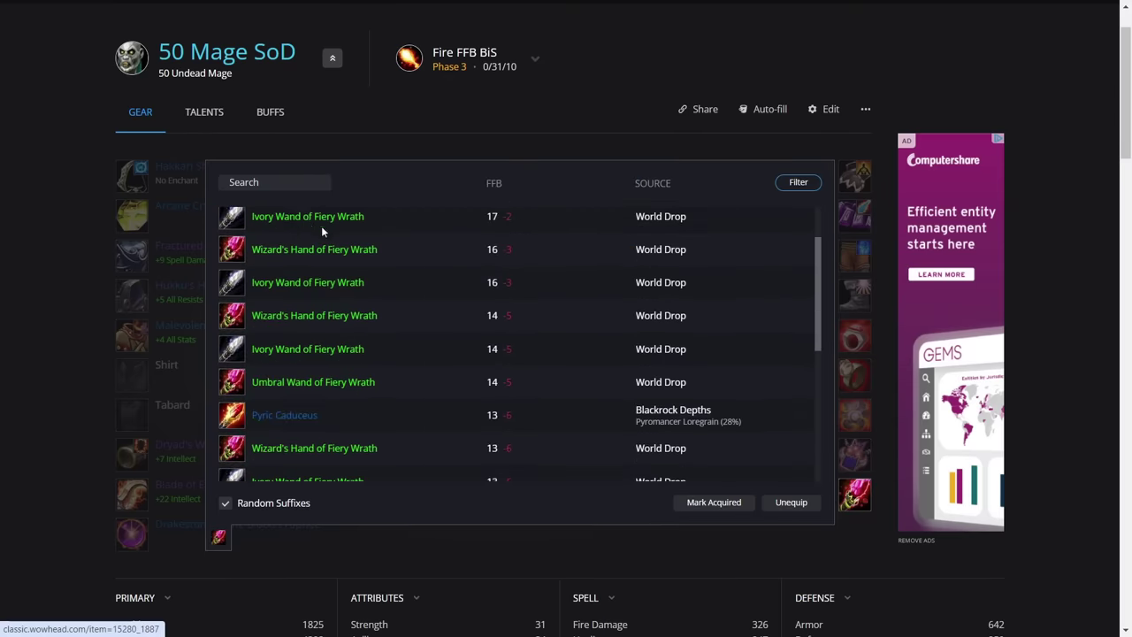
pyautogui.scroll(1, 313, 264)
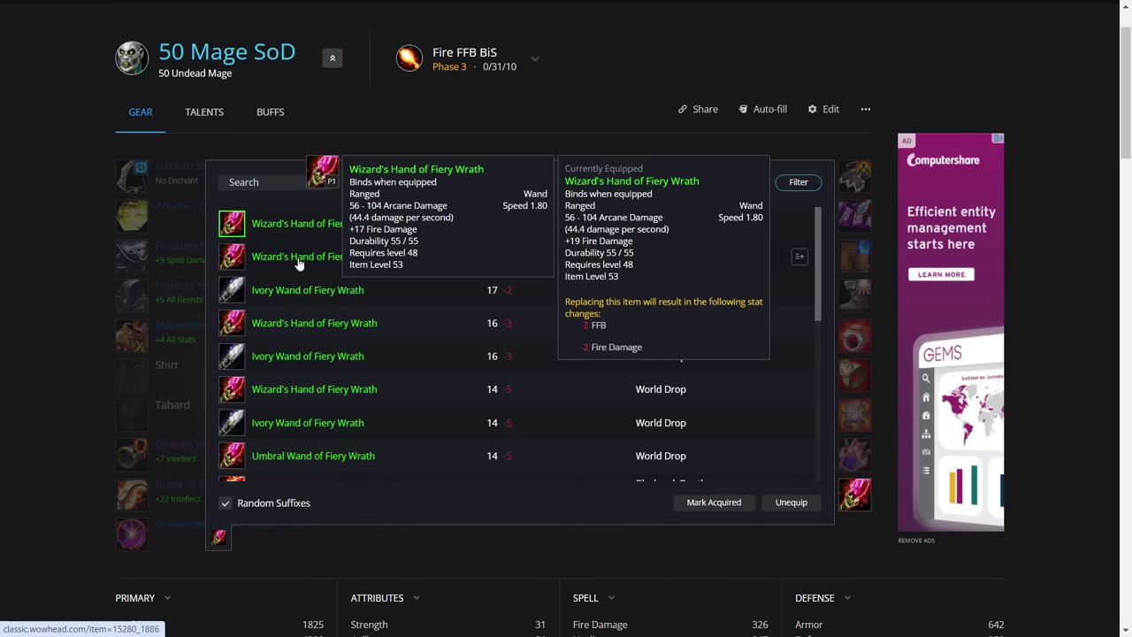
pyautogui.scroll(-1, 312, 293)
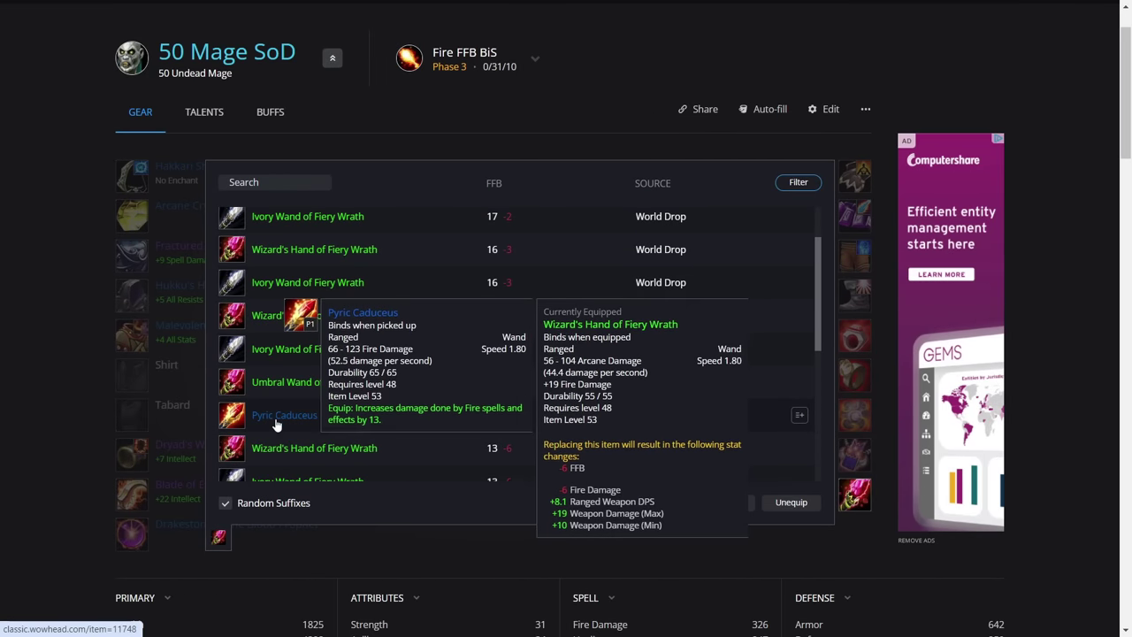
pyautogui.scroll(1, 276, 422)
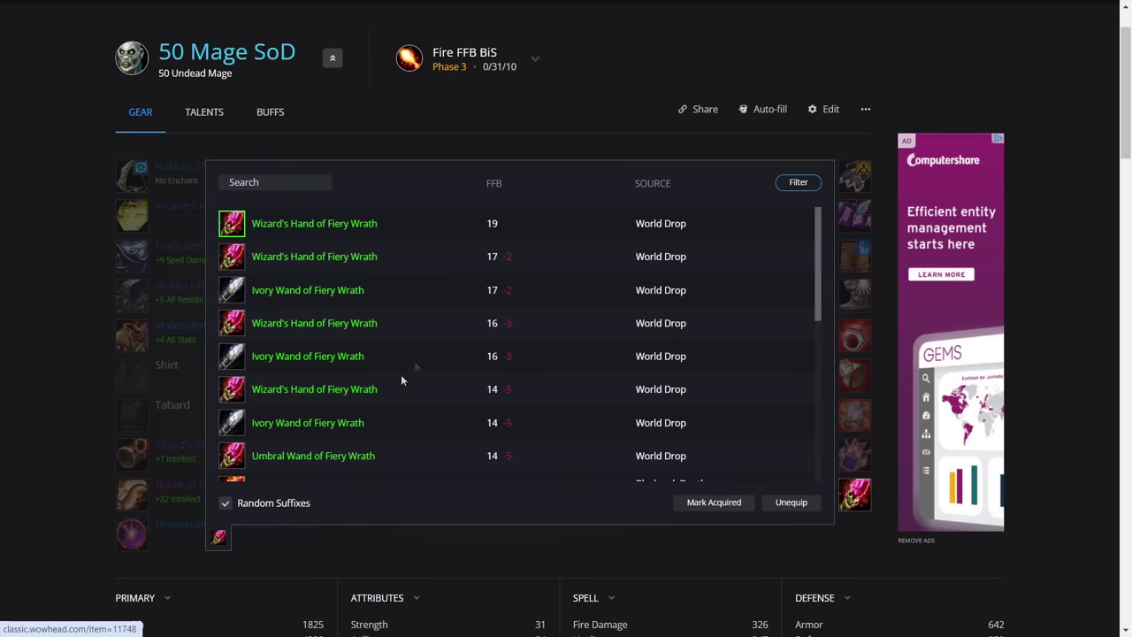
pyautogui.click(322, 228)
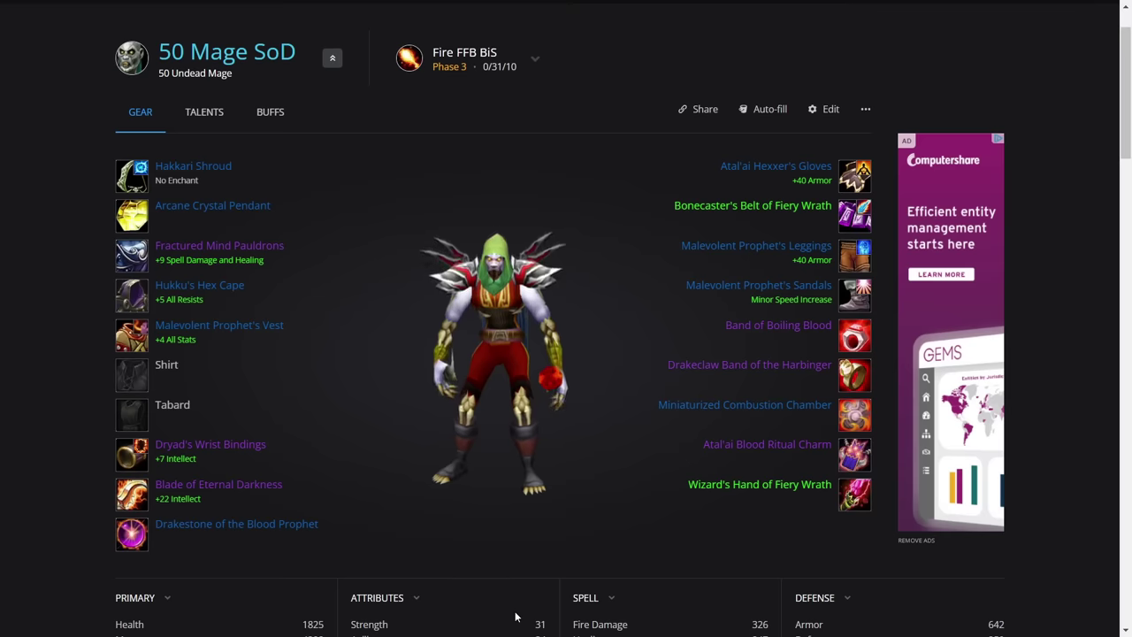
# Step: Replace Hakkari Shroud with Eye of Flame in the BiS set's head slot
pyautogui.scroll(-1, 266, 530)
pyautogui.scroll(1, 27, 399)
pyautogui.scroll(1, 28, 399)
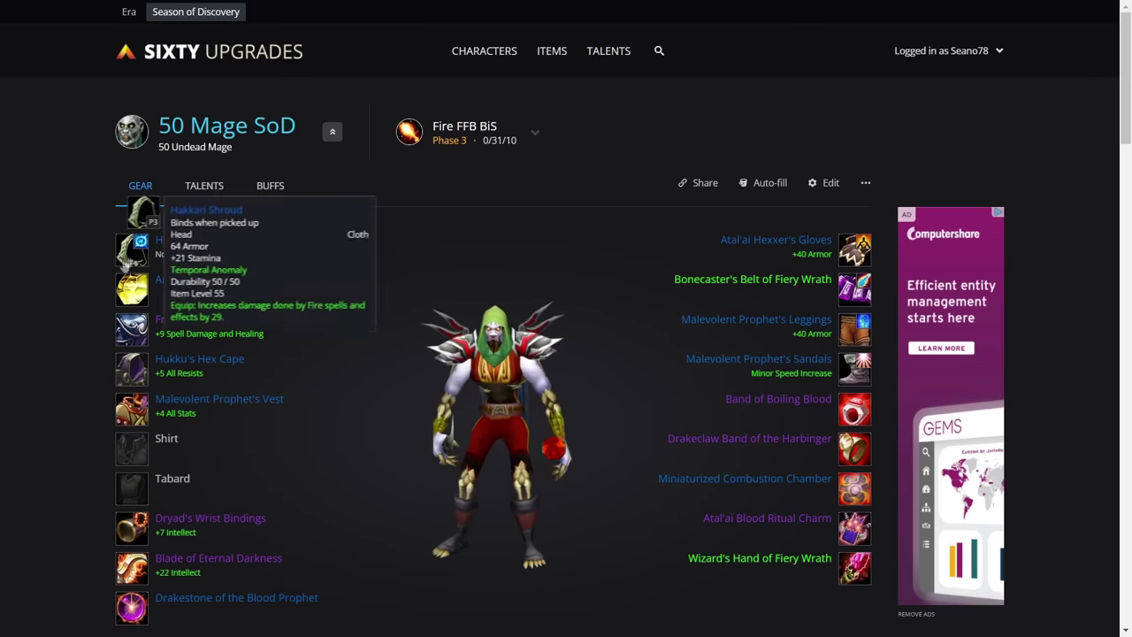
pyautogui.click(177, 241)
pyautogui.click(278, 303)
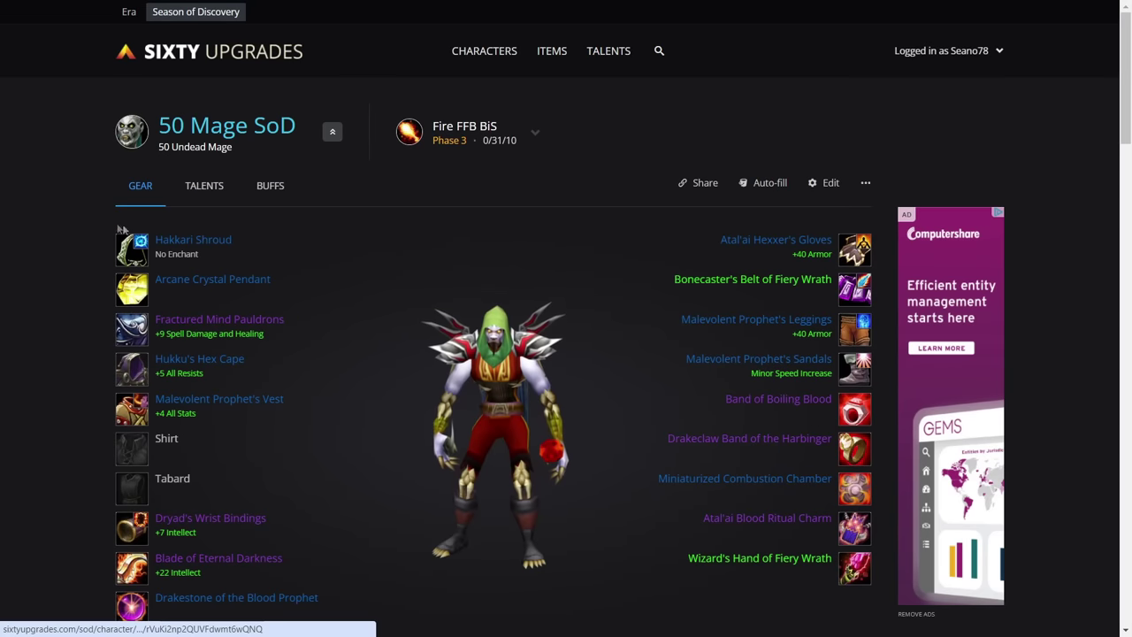
pyautogui.click(181, 242)
pyautogui.click(231, 295)
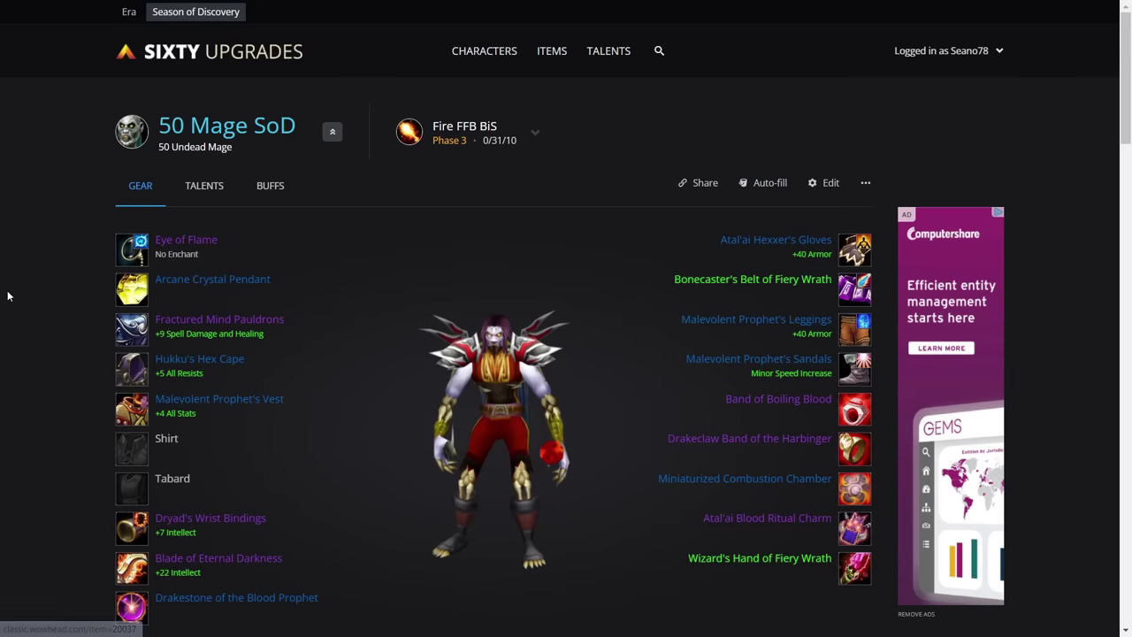